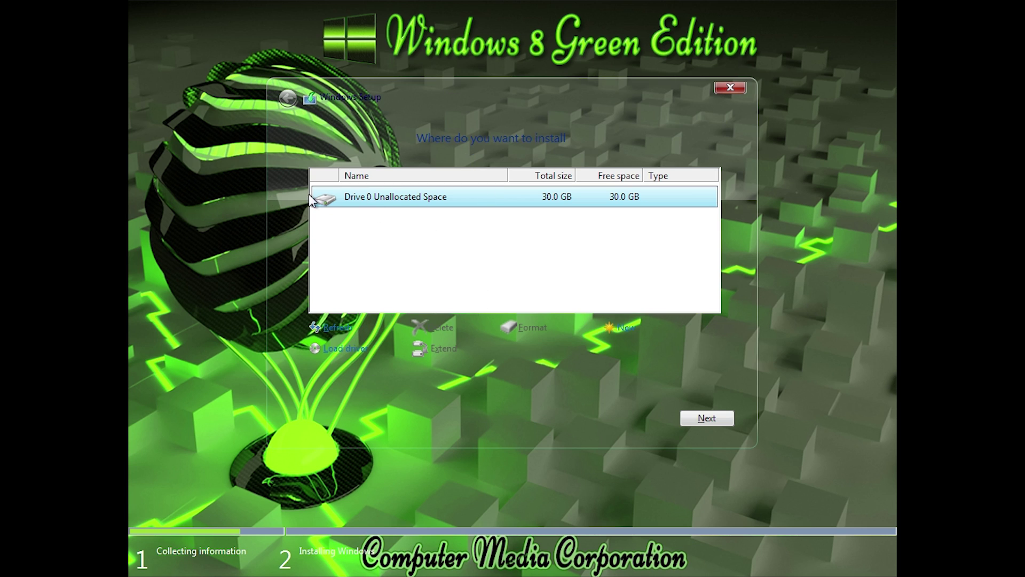
- Install Windows onto Drive 0's 30 GB unallocated space
{"action": "left_click", "coordinate": [727, 419]}
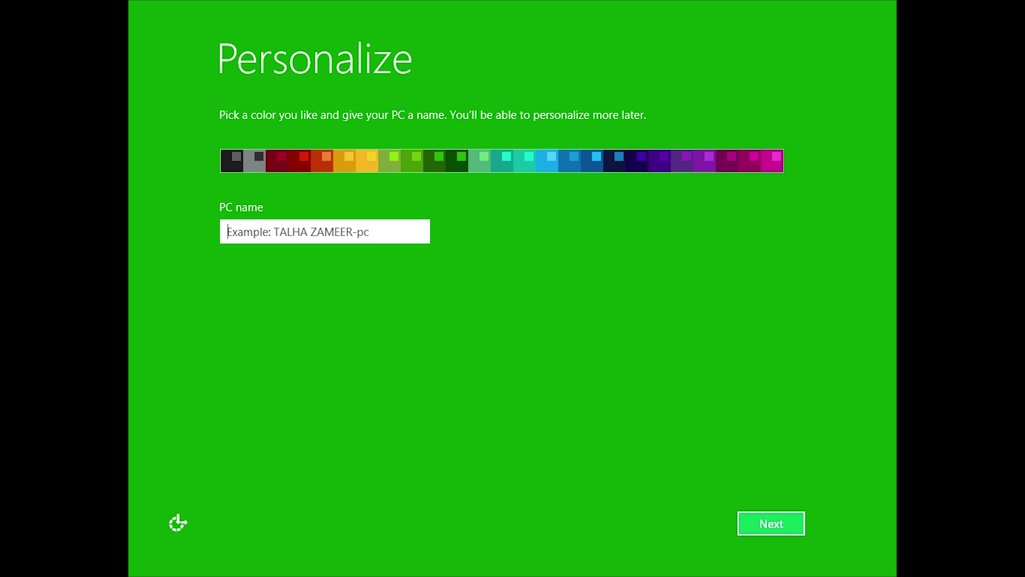
- Compare the green swatches on the Personalize page and settle on the darker green colour
{"action": "left_click", "coordinate": [394, 163]}
{"action": "left_click", "coordinate": [420, 163]}
{"action": "left_click_drag", "start_coordinate": [426, 163], "coordinate": [454, 167]}
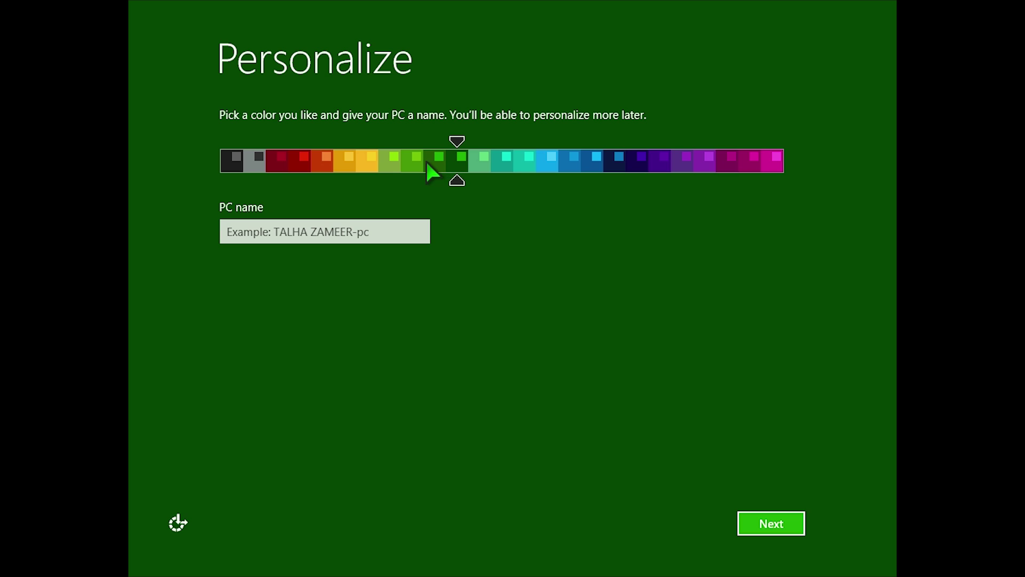
{"action": "left_click", "coordinate": [430, 165]}
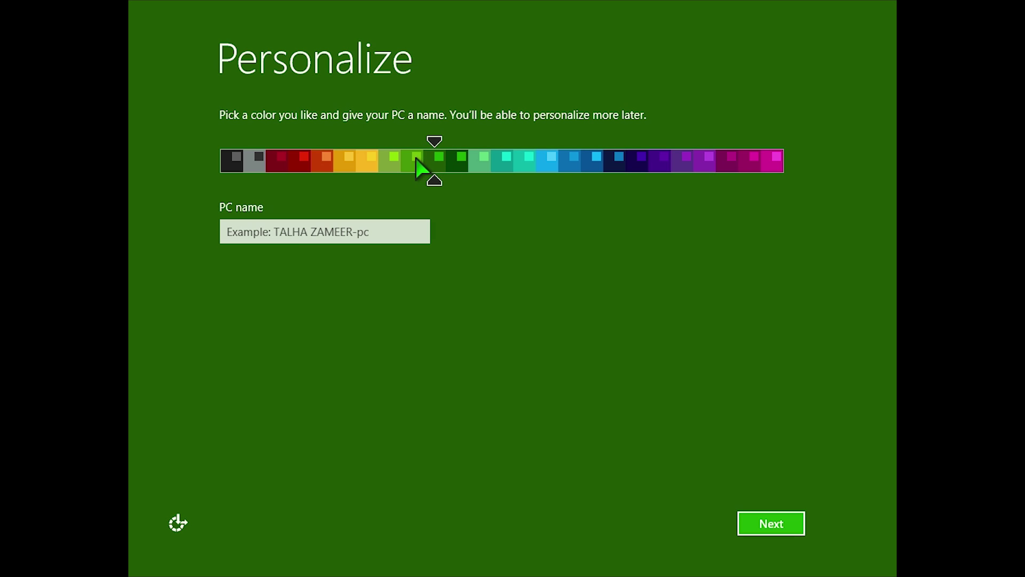
{"action": "left_click", "coordinate": [462, 162]}
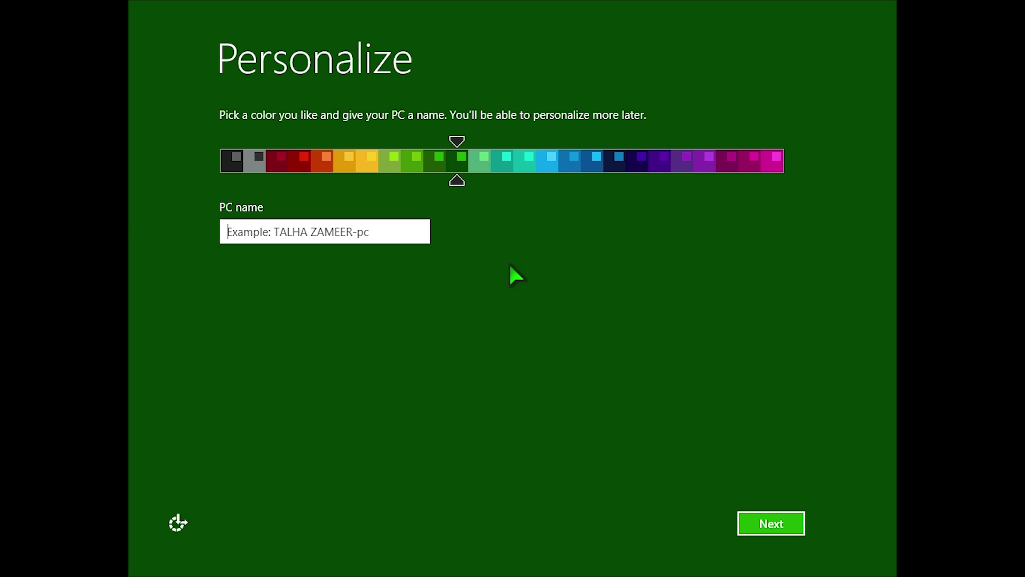
- Name the PC greenvm and enter the account's user name
{"action": "type", "text": "greenvm"}
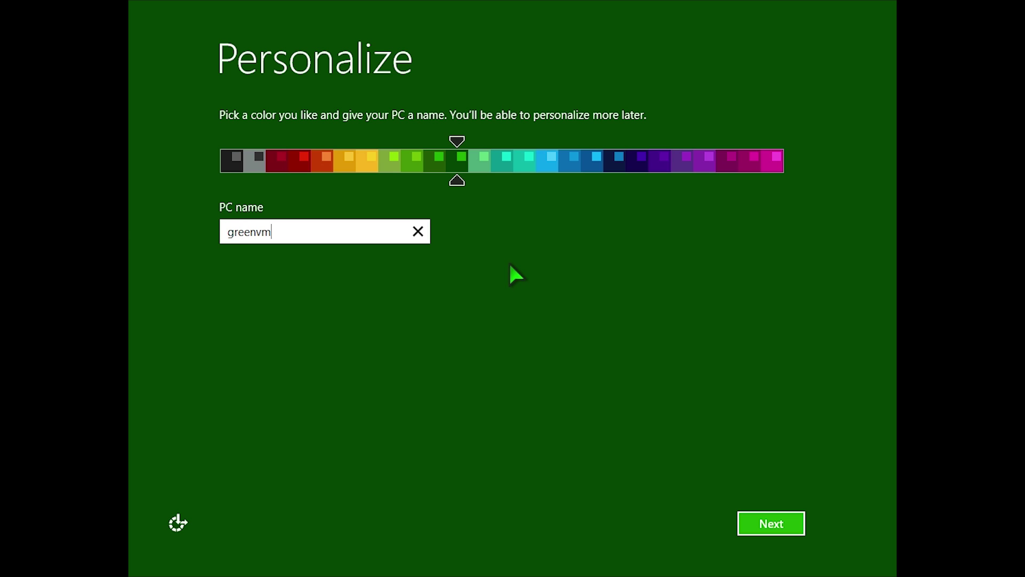
{"action": "key", "text": "Return"}
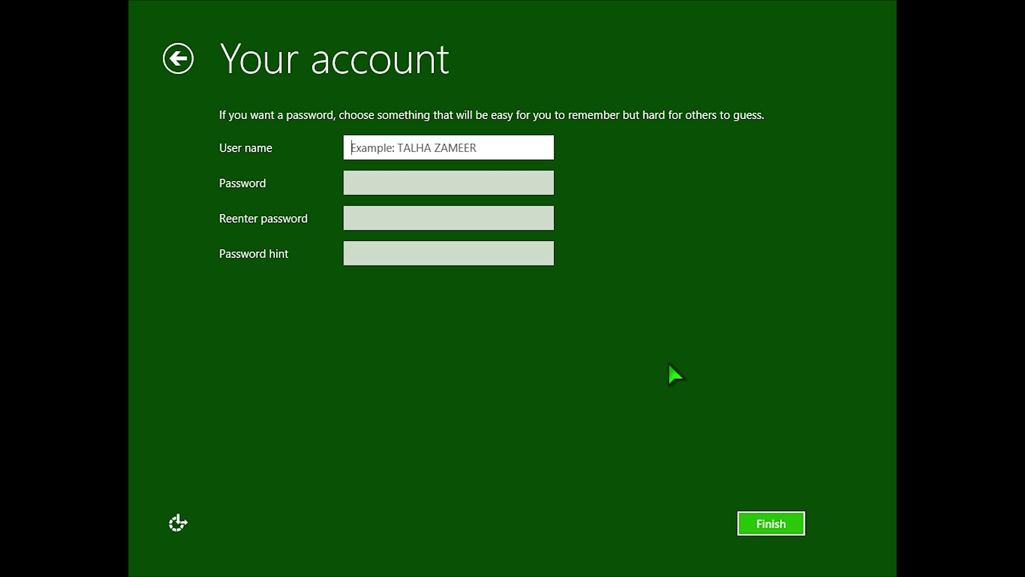
{"action": "type", "text": "green"}
{"action": "key", "text": "Tab"}
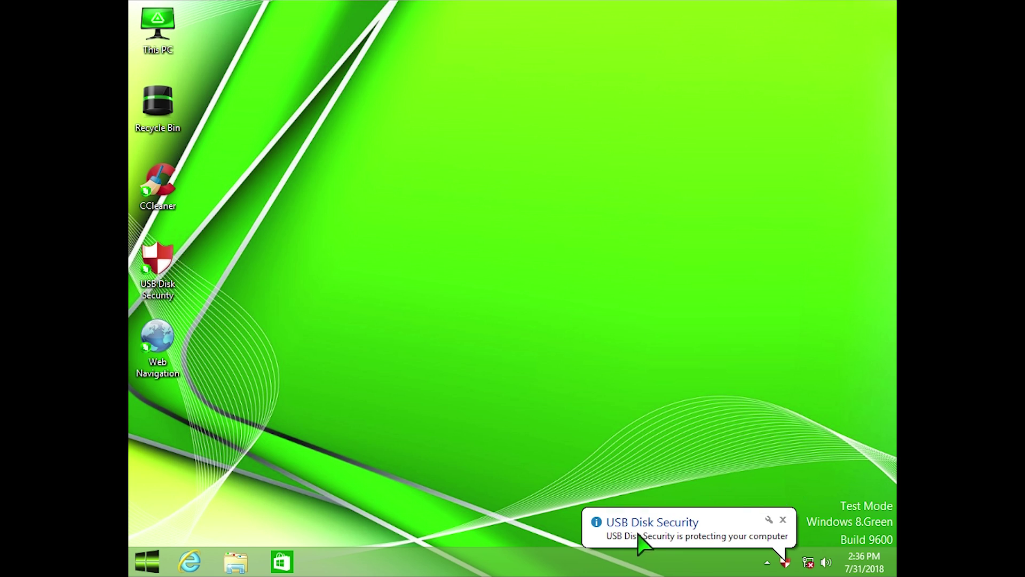
{"action": "right_click", "coordinate": [790, 570]}
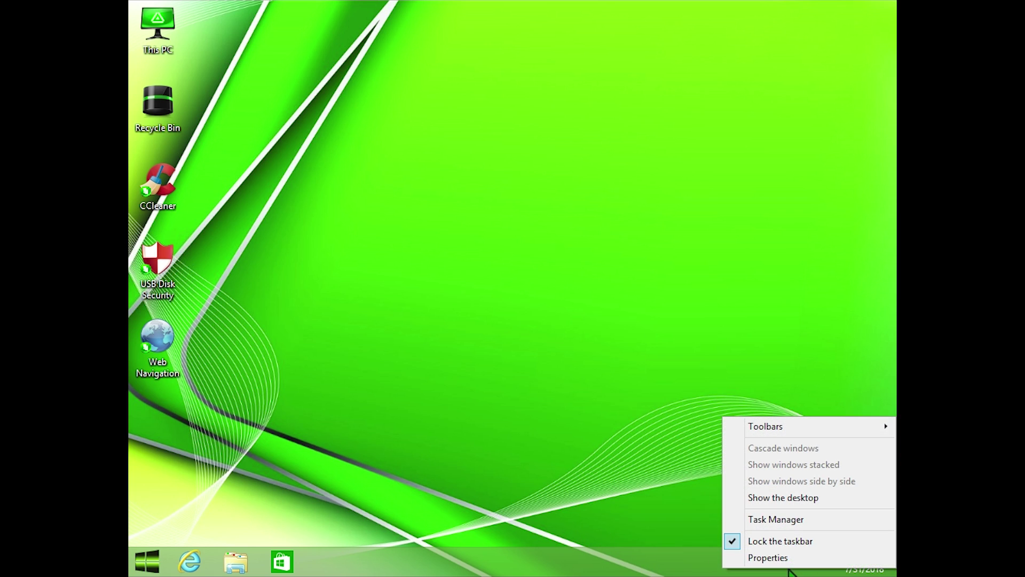
{"action": "left_click", "coordinate": [347, 428]}
{"action": "right_click", "coordinate": [387, 203]}
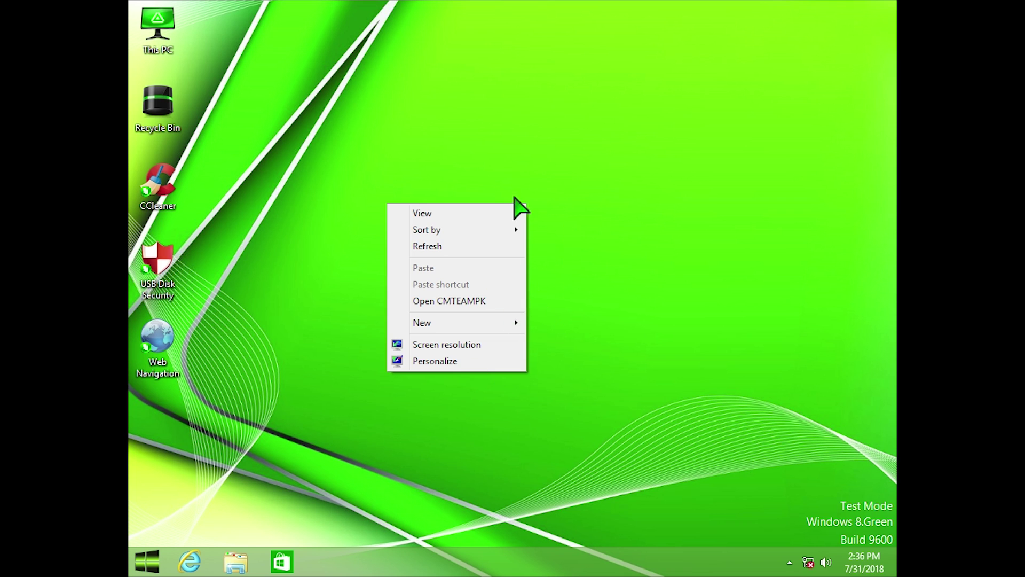
- Set the screen resolution to 1280 × 720 from the desktop's Screen resolution settings and apply it
{"action": "left_click", "coordinate": [364, 85]}
{"action": "right_click", "coordinate": [363, 86]}
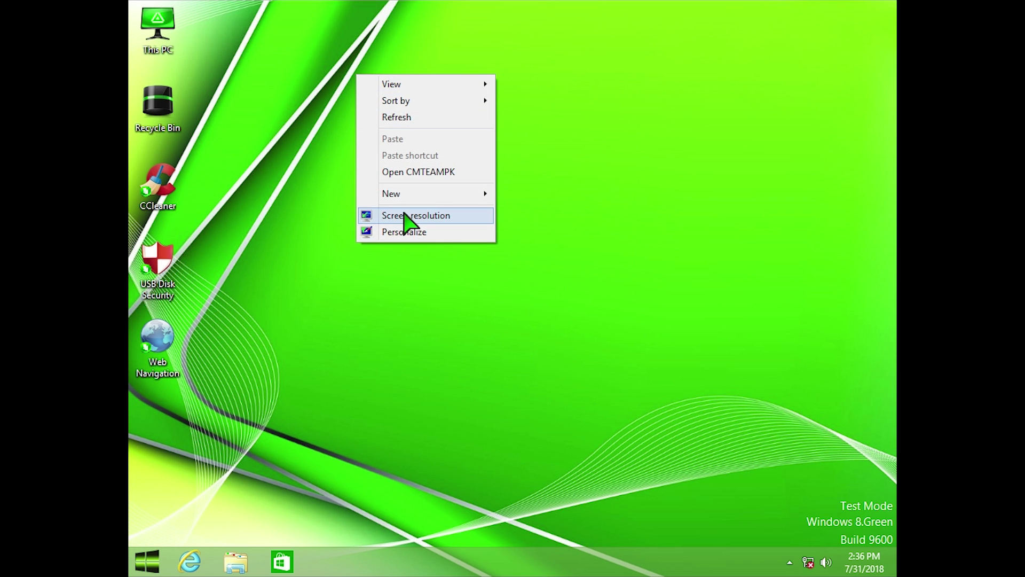
{"action": "left_click", "coordinate": [405, 215]}
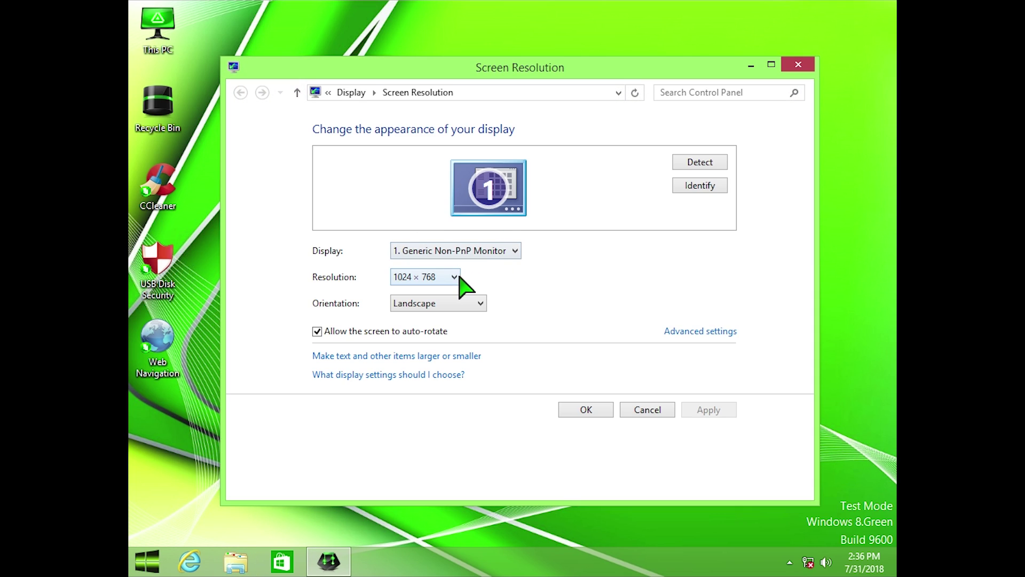
{"action": "left_click", "coordinate": [454, 278]}
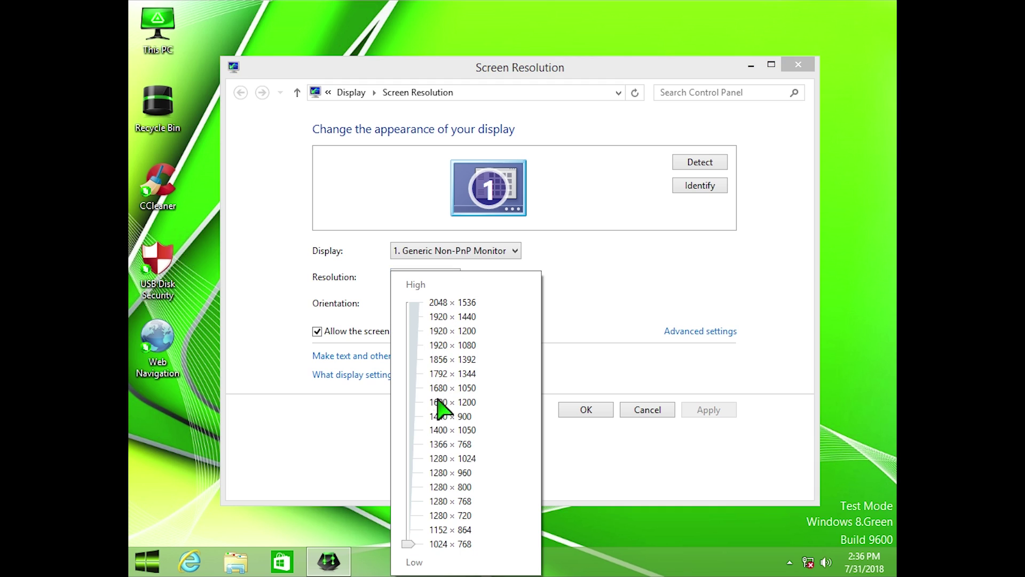
{"action": "left_click_drag", "start_coordinate": [409, 545], "coordinate": [417, 515]}
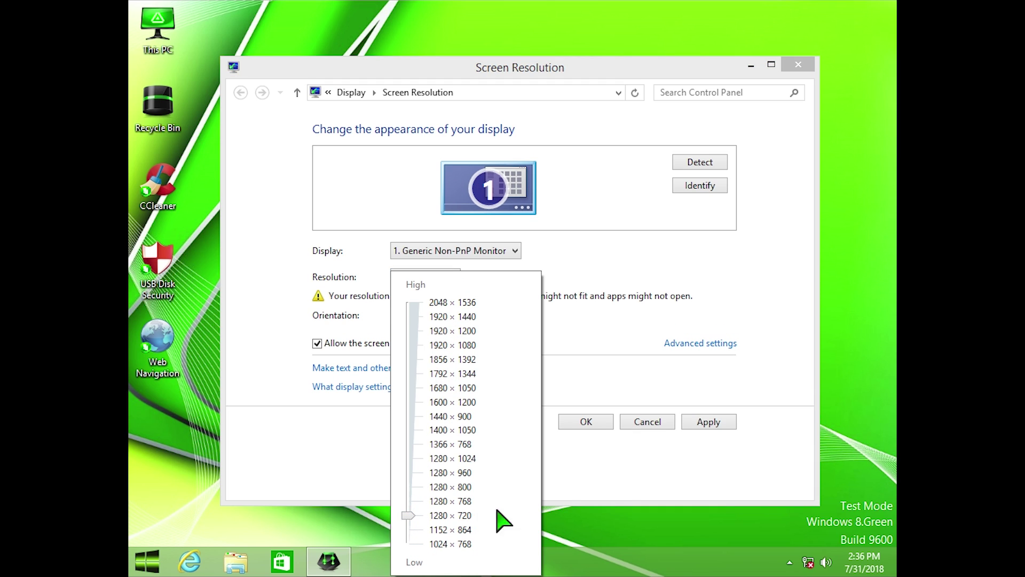
{"action": "left_click", "coordinate": [716, 422]}
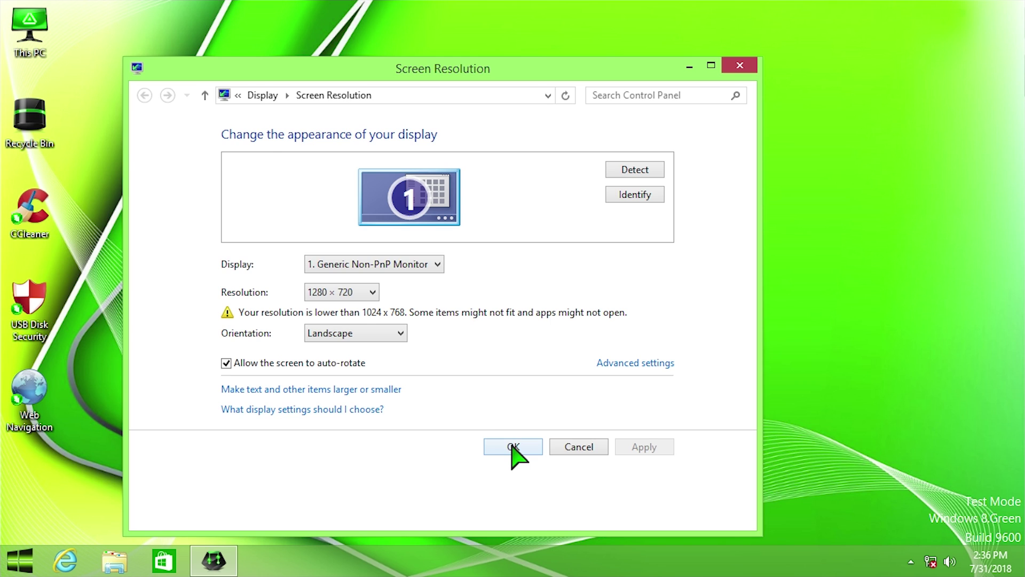
{"action": "left_click", "coordinate": [513, 448]}
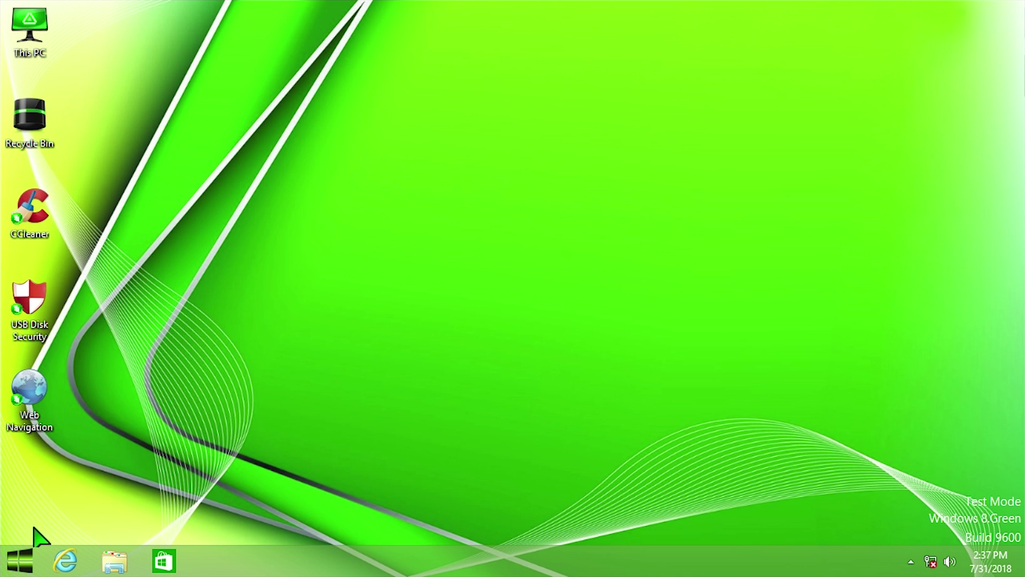
- Open the Start screen and switch into the Apps view listing all apps by name
{"action": "left_click", "coordinate": [22, 566]}
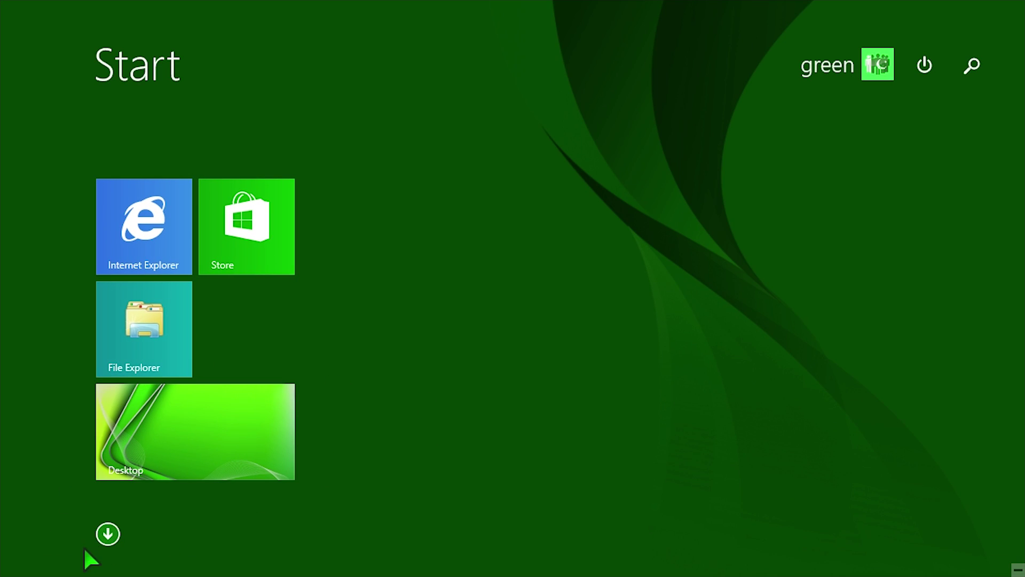
{"action": "left_click", "coordinate": [107, 533]}
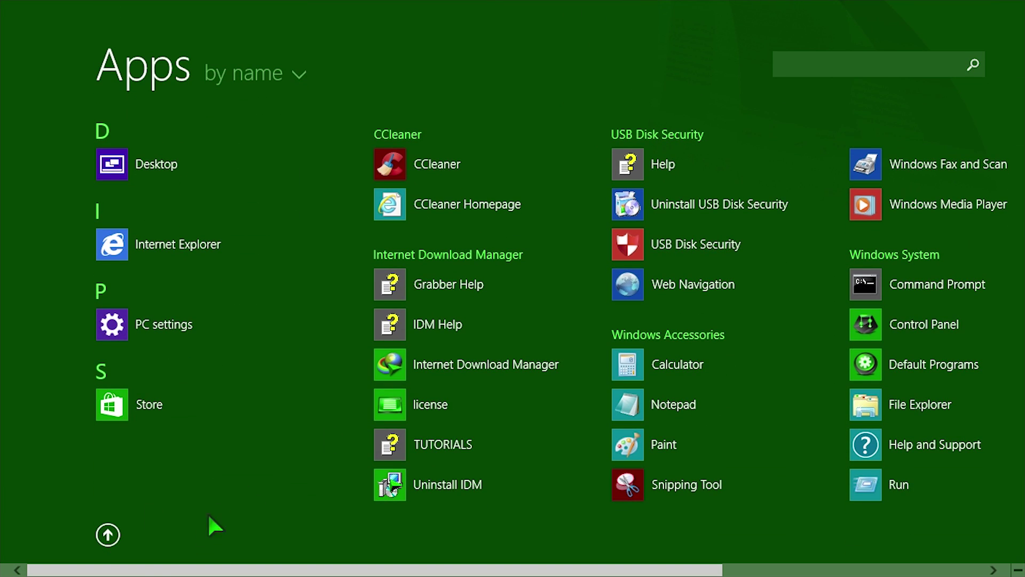
{"action": "left_click", "coordinate": [107, 534]}
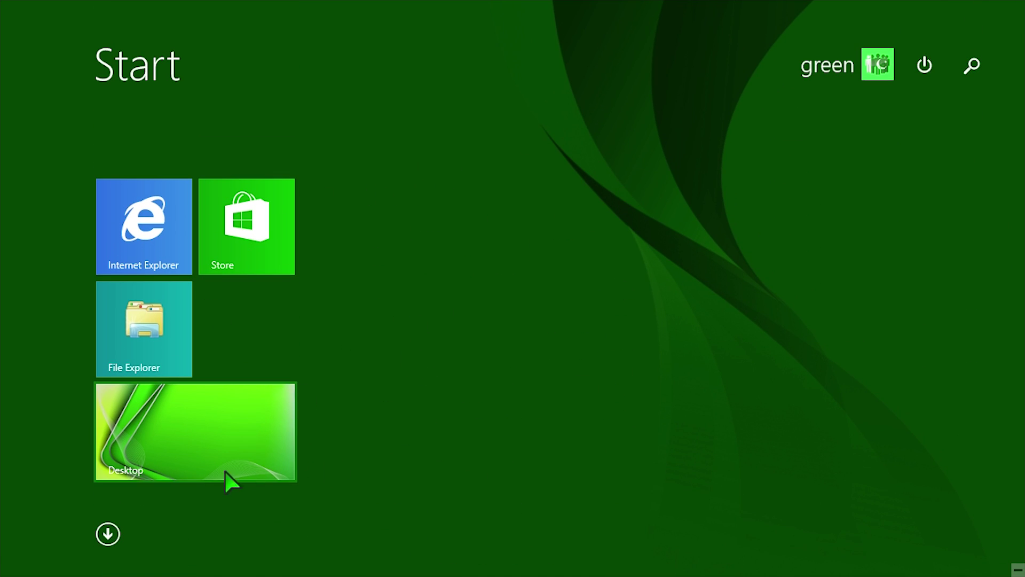
{"action": "left_click", "coordinate": [115, 530]}
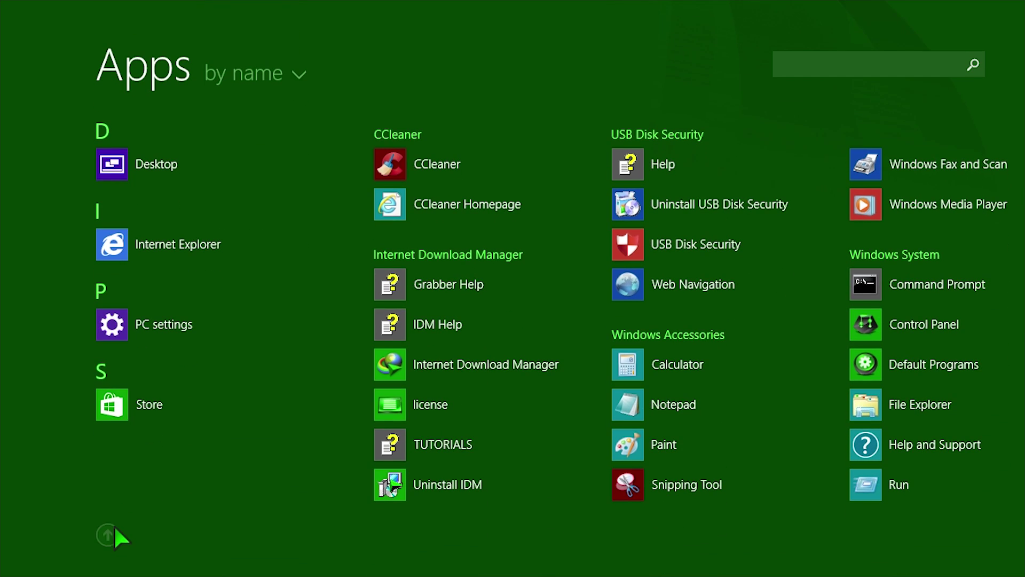
{"action": "left_click", "coordinate": [116, 536]}
{"action": "left_click", "coordinate": [115, 534]}
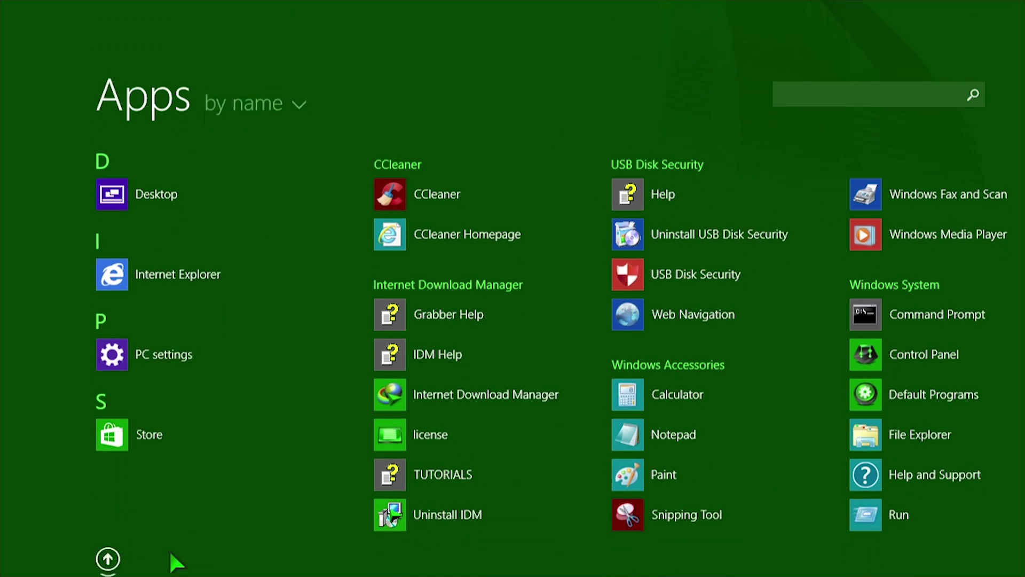
- Scroll through the apps list left and right, then return to the Start tiles
{"action": "scroll", "coordinate": [543, 573], "scroll_direction": "down", "scroll_amount": 5}
{"action": "scroll", "coordinate": [542, 572], "scroll_direction": "up", "scroll_amount": 2}
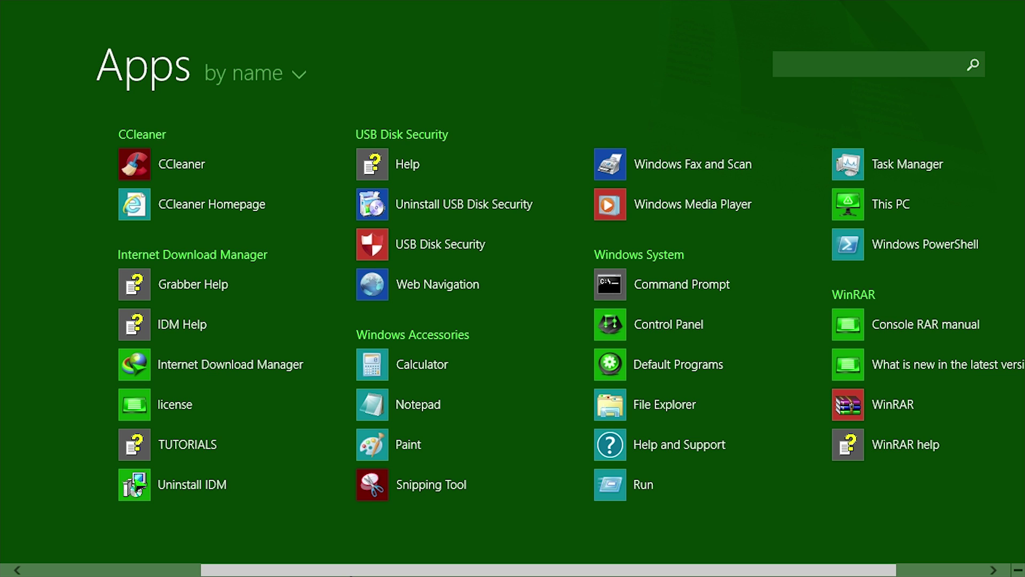
{"action": "left_click", "coordinate": [917, 566]}
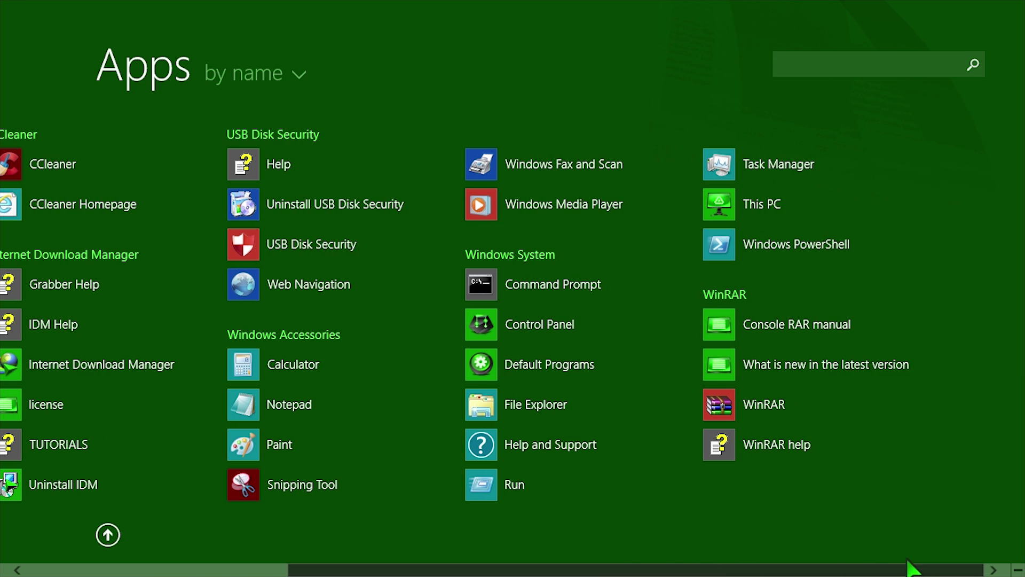
{"action": "scroll", "coordinate": [618, 568], "scroll_direction": "up", "scroll_amount": 6}
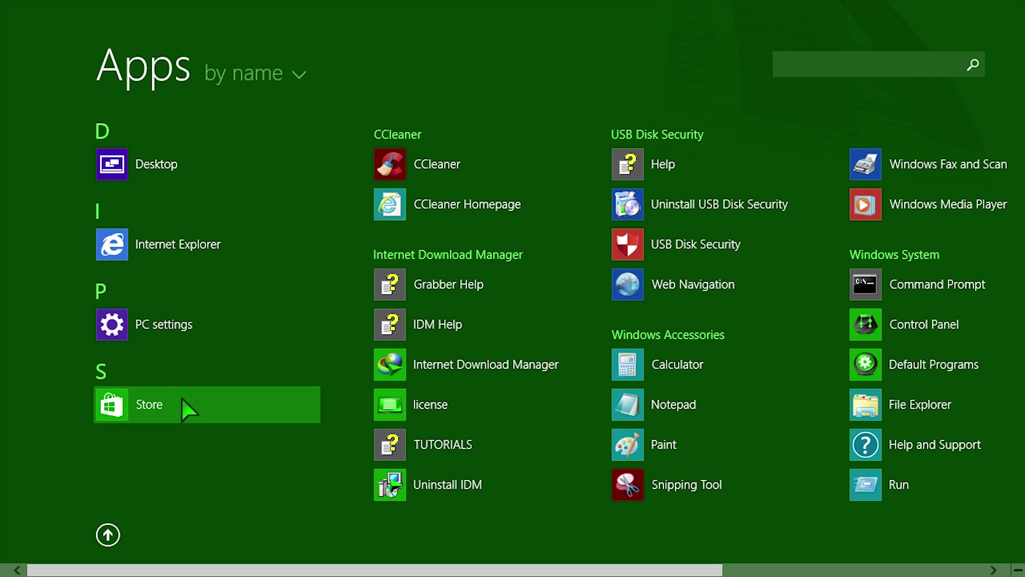
{"action": "scroll", "coordinate": [475, 569], "scroll_direction": "down", "scroll_amount": 1}
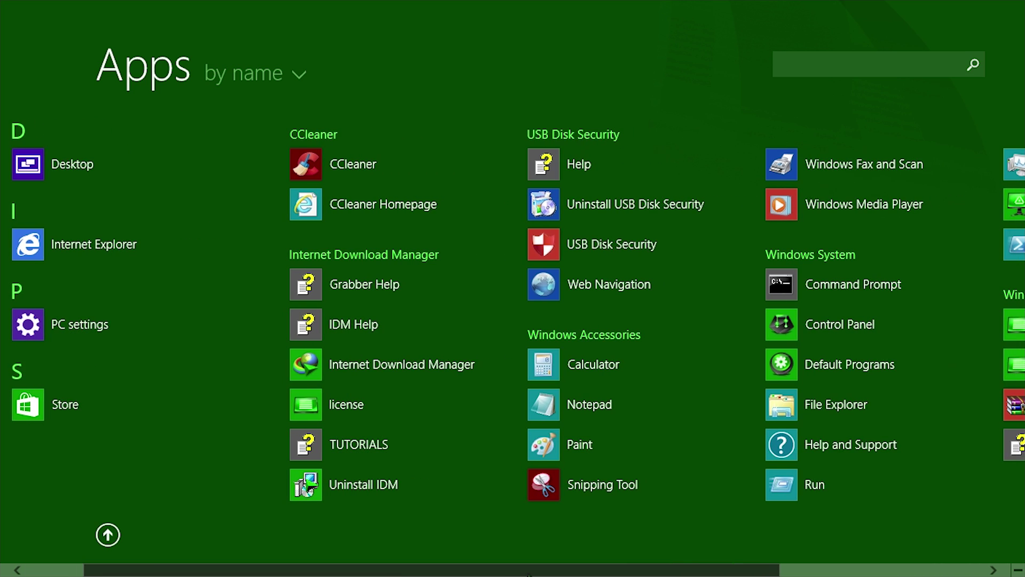
{"action": "left_click_drag", "start_coordinate": [529, 574], "coordinate": [689, 574]}
{"action": "left_click_drag", "start_coordinate": [576, 574], "coordinate": [275, 559]}
{"action": "left_click", "coordinate": [107, 535]}
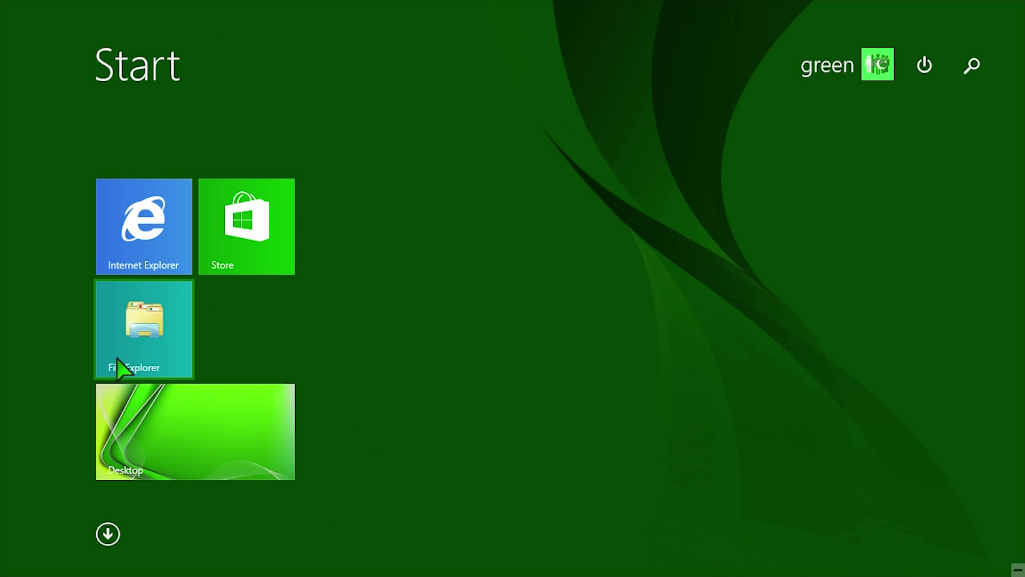
- Switch from the Start screen to the desktop using the Desktop tile
{"action": "left_click", "coordinate": [166, 409]}
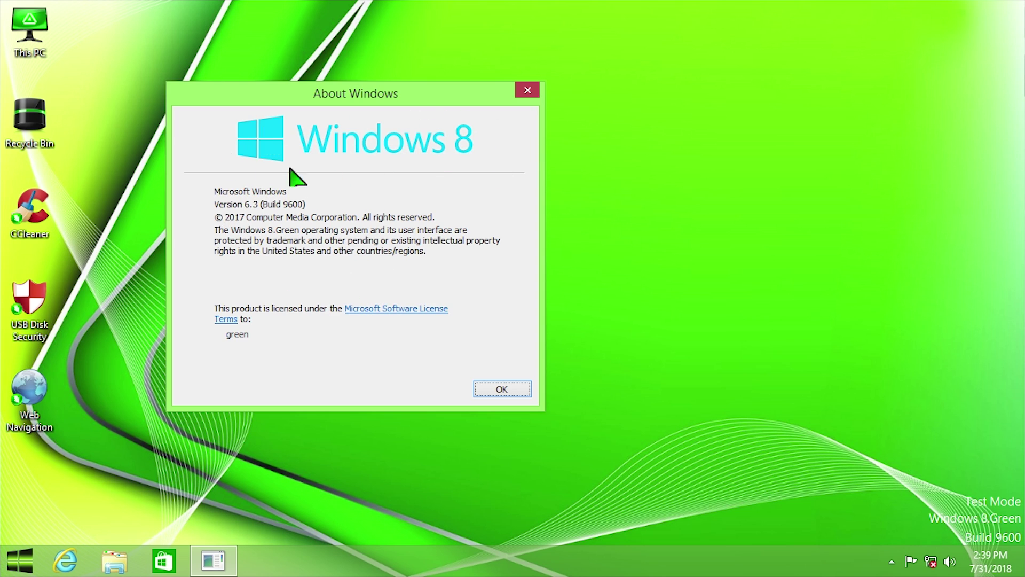
- Close the About Windows dialog
{"action": "left_click", "coordinate": [521, 393]}
{"action": "right_click", "coordinate": [381, 222]}
{"action": "left_click", "coordinate": [350, 235]}
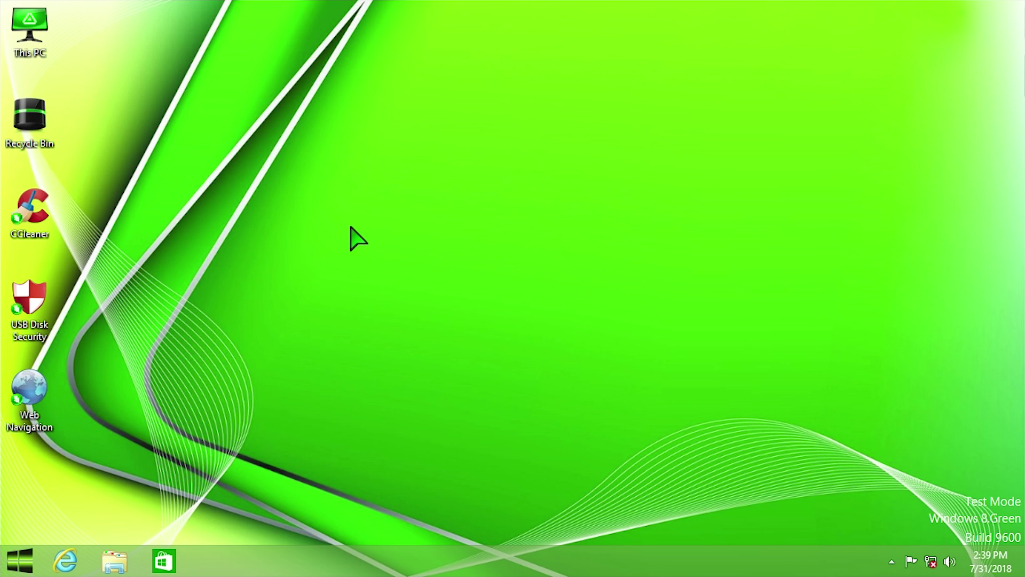
- Open the CMTEAMPK website from the desktop menu, then close Internet Explorer's prompt and window
{"action": "right_click", "coordinate": [351, 228]}
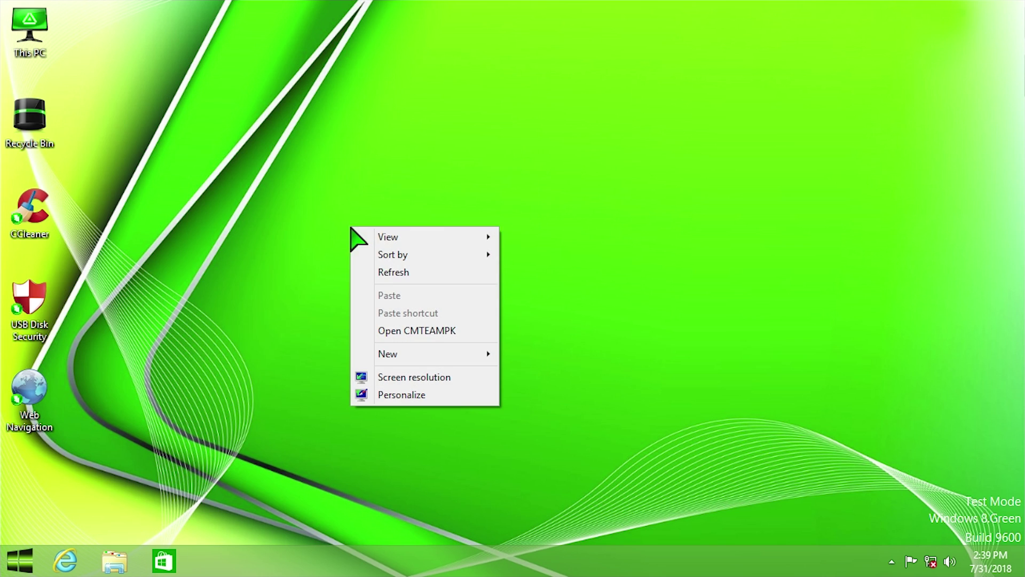
{"action": "left_click", "coordinate": [437, 339]}
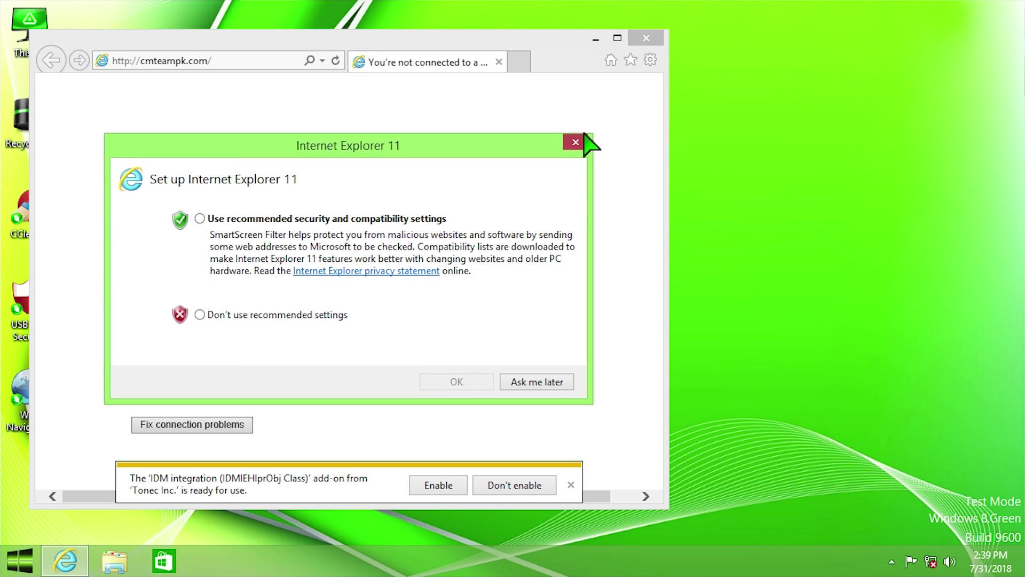
{"action": "left_click", "coordinate": [581, 141]}
{"action": "left_click", "coordinate": [645, 39]}
{"action": "right_click", "coordinate": [368, 224]}
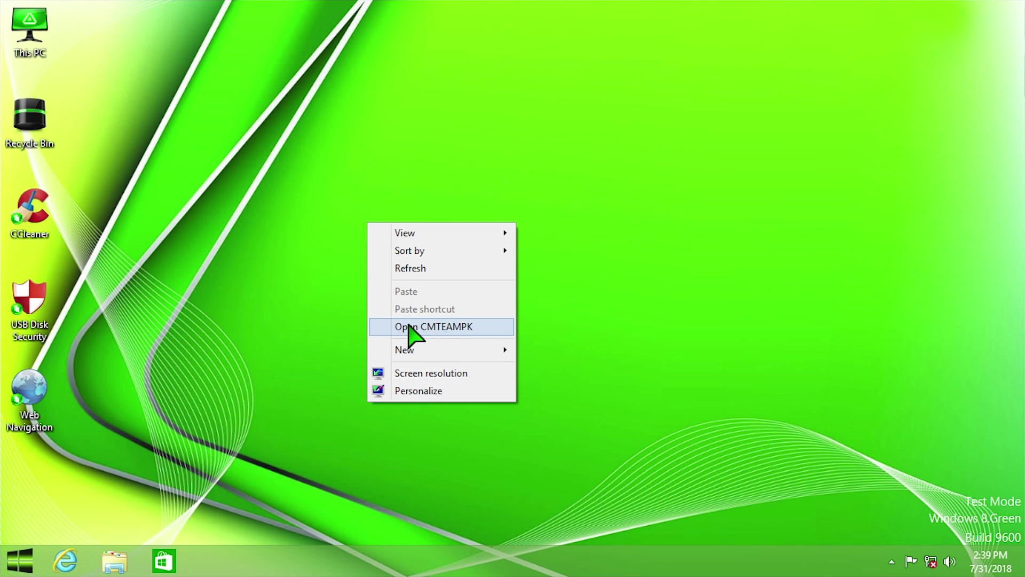
{"action": "left_click", "coordinate": [278, 304]}
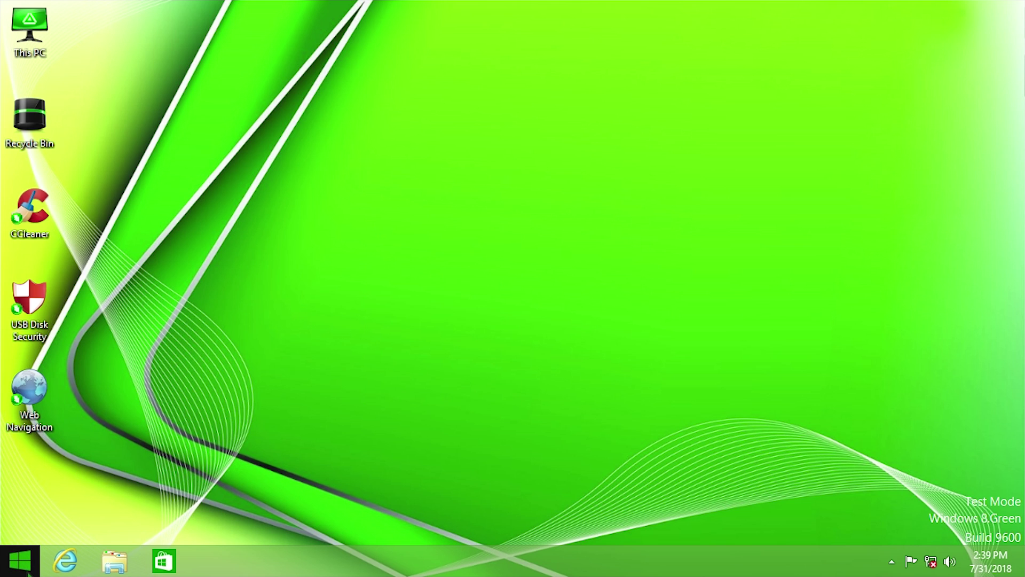
- Open This PC, then browse the full apps list on the Start screen
{"action": "left_click", "coordinate": [112, 561]}
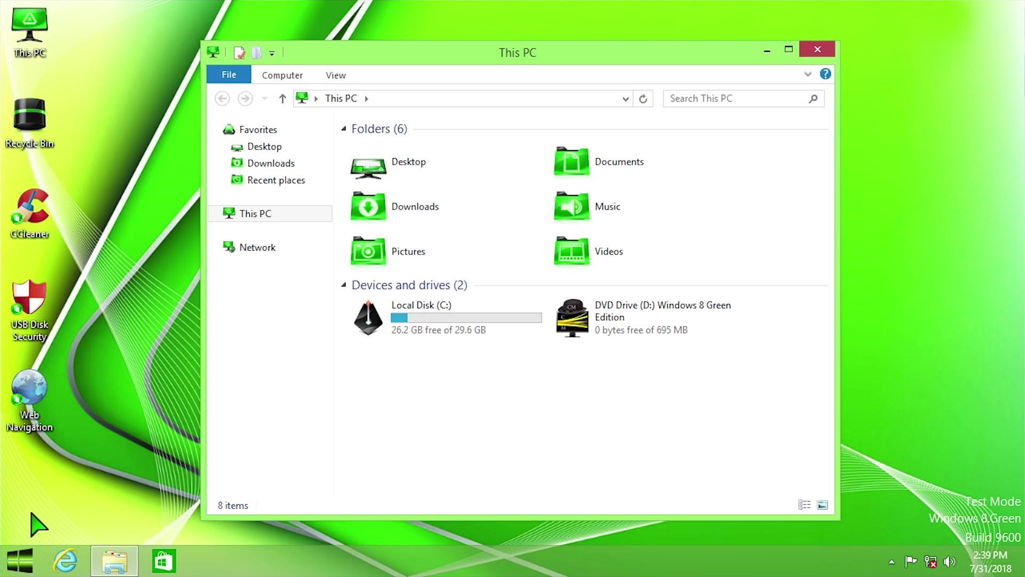
{"action": "left_click", "coordinate": [24, 561]}
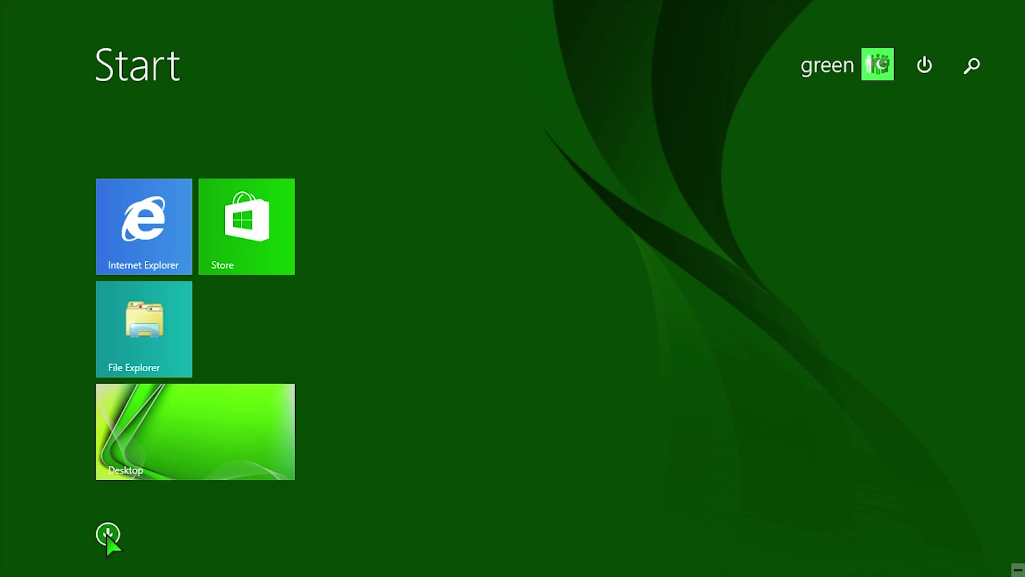
{"action": "left_click", "coordinate": [108, 534]}
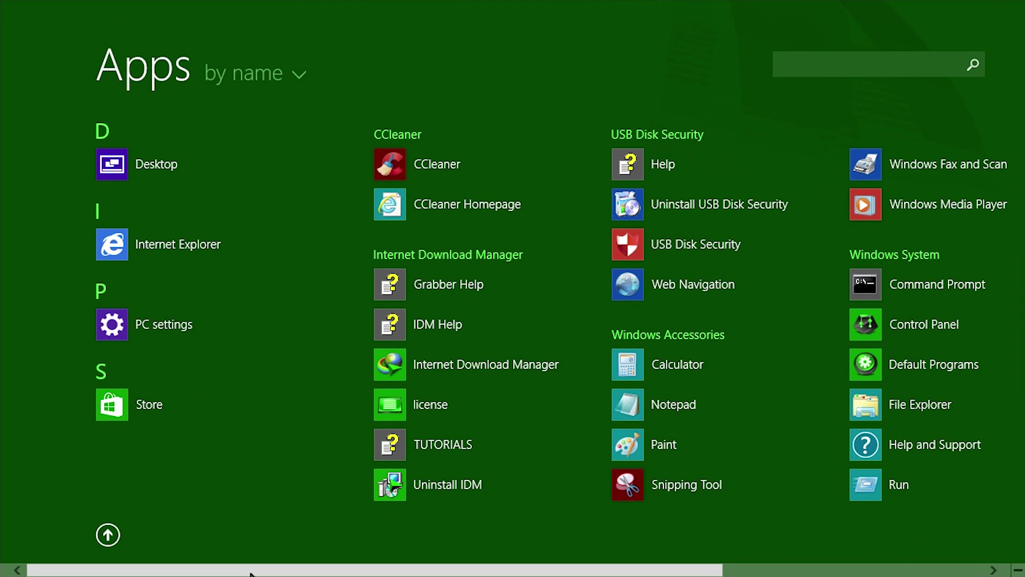
{"action": "scroll", "coordinate": [250, 574], "scroll_direction": "down", "scroll_amount": 3}
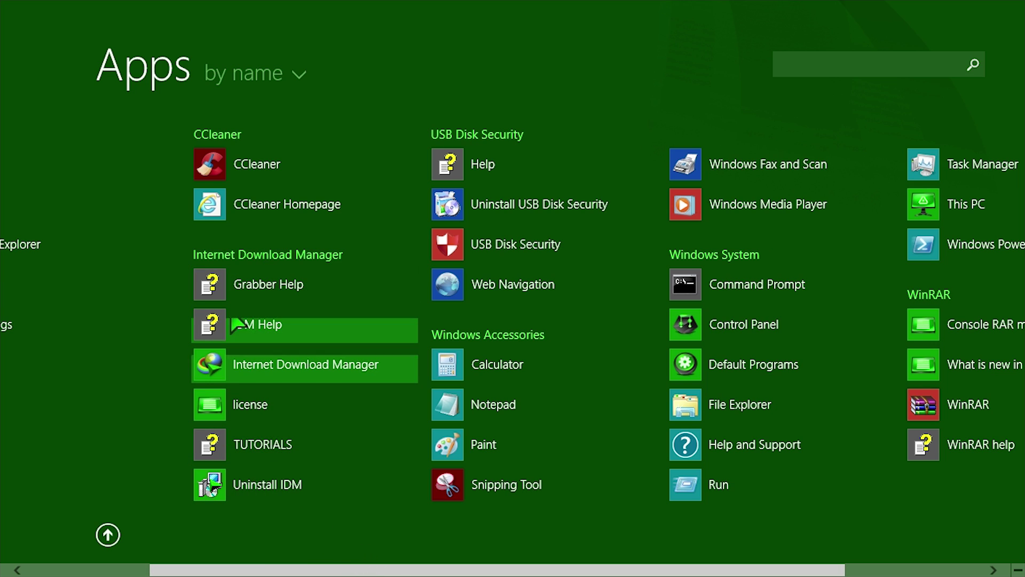
{"action": "left_click_drag", "start_coordinate": [268, 567], "coordinate": [85, 565]}
{"action": "scroll", "coordinate": [577, 571], "scroll_direction": "down", "scroll_amount": 3}
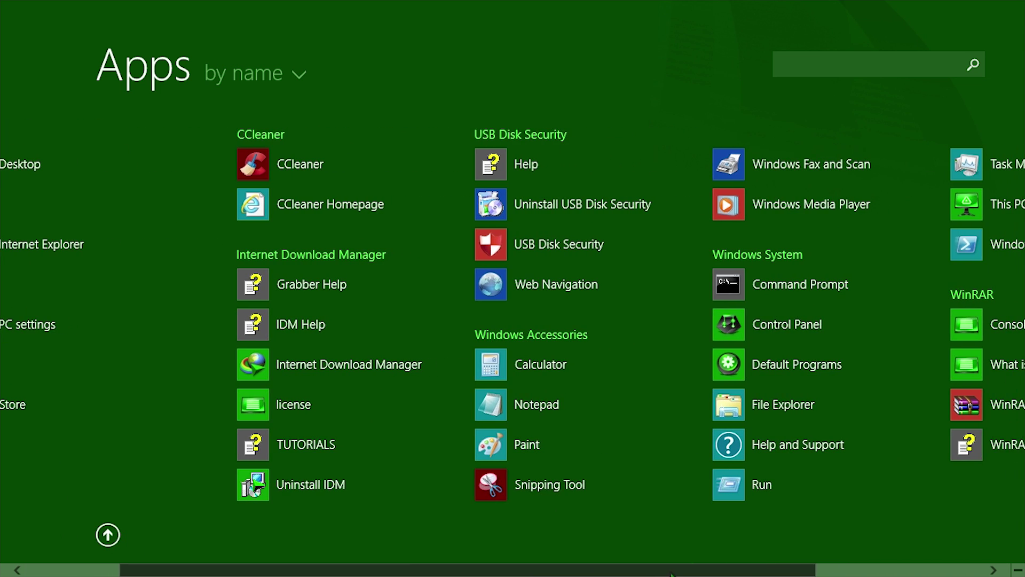
{"action": "scroll", "coordinate": [279, 149], "scroll_direction": "up", "scroll_amount": 3}
- Sort the apps list by date installed, then return to the desktop
{"action": "left_click", "coordinate": [228, 66]}
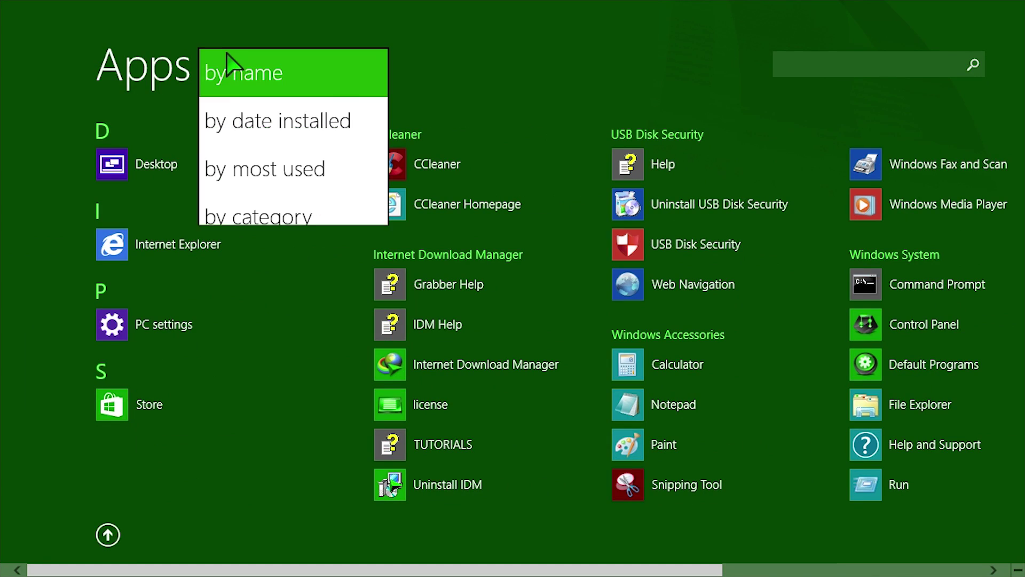
{"action": "left_click", "coordinate": [246, 113]}
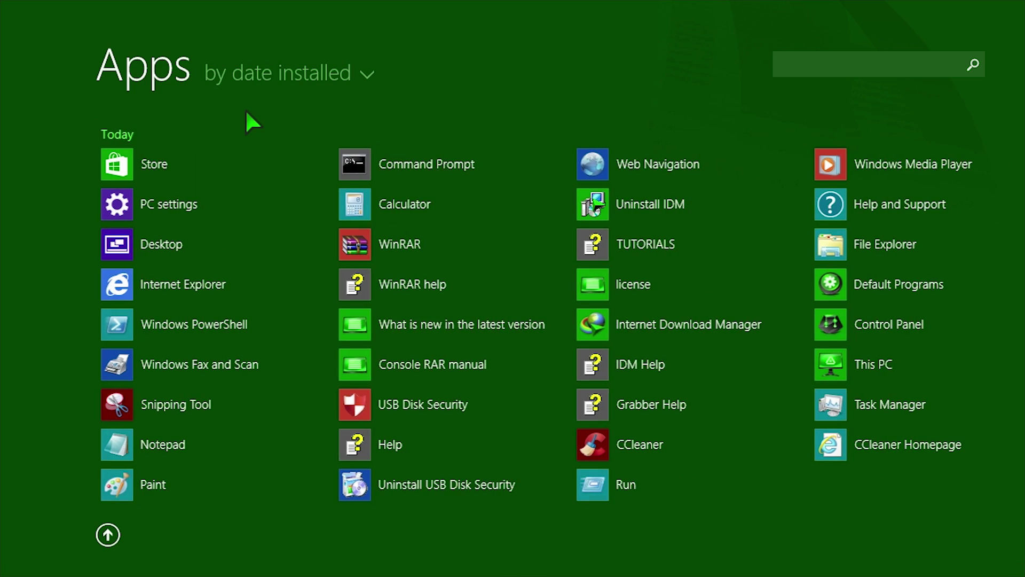
{"action": "left_click", "coordinate": [108, 534]}
{"action": "left_click", "coordinate": [224, 393]}
- Open Local Disk (C:) > Program Files and look inside the USB Disk Security folder
{"action": "double_click", "coordinate": [465, 336]}
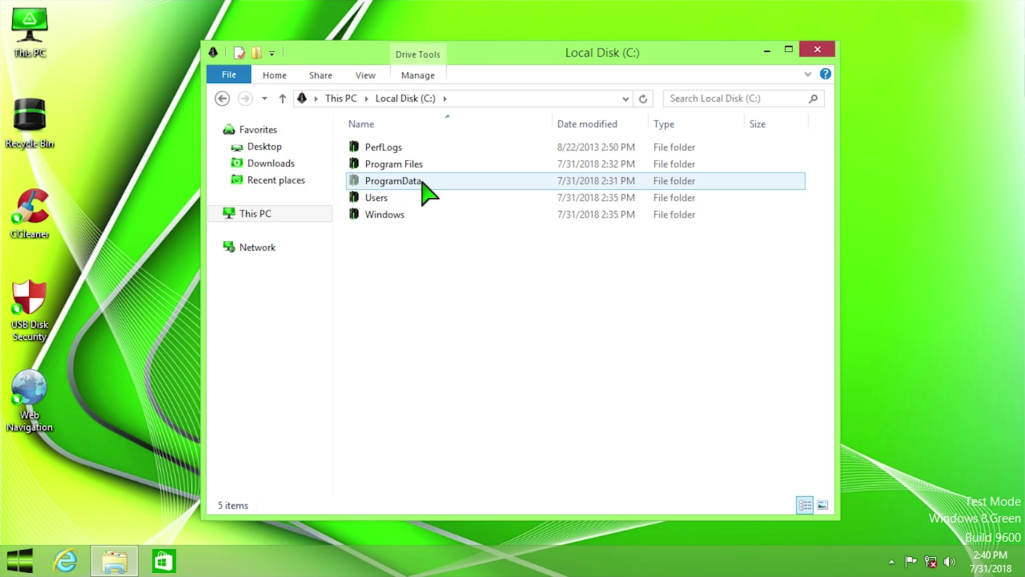
{"action": "left_click", "coordinate": [409, 165]}
{"action": "double_click", "coordinate": [409, 166]}
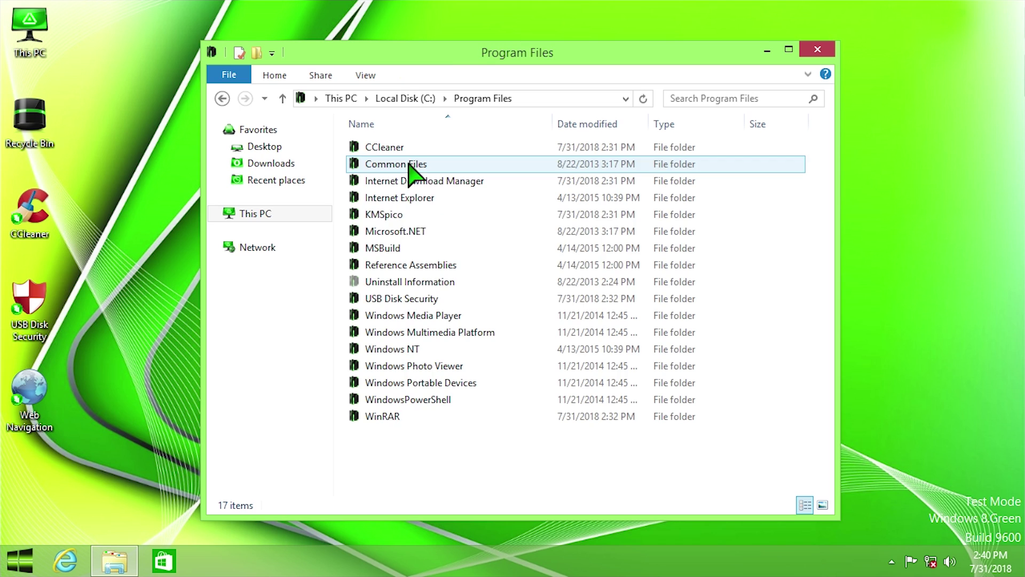
{"action": "left_click", "coordinate": [427, 422]}
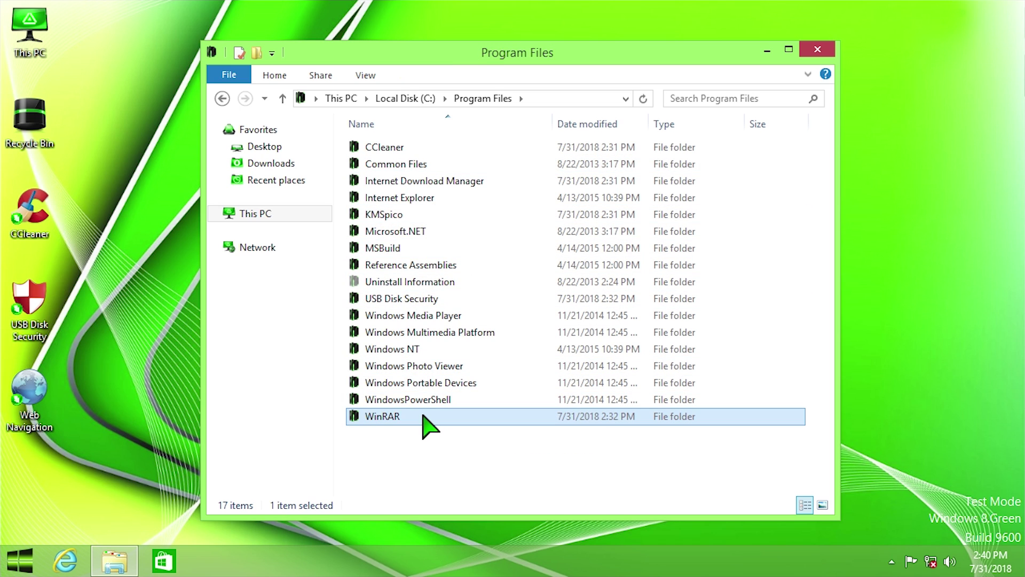
{"action": "double_click", "coordinate": [427, 300]}
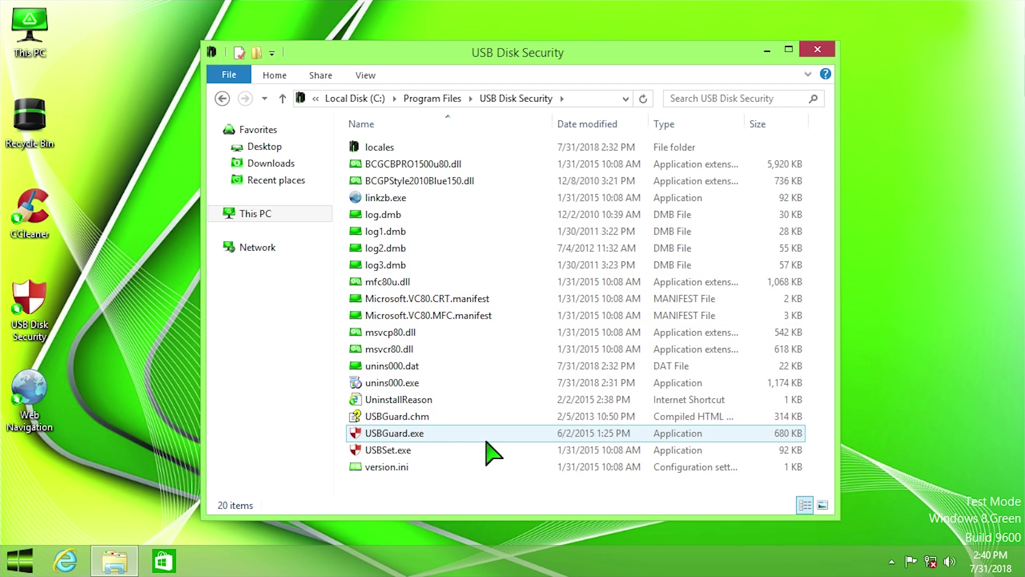
{"action": "key", "text": "BackSpace"}
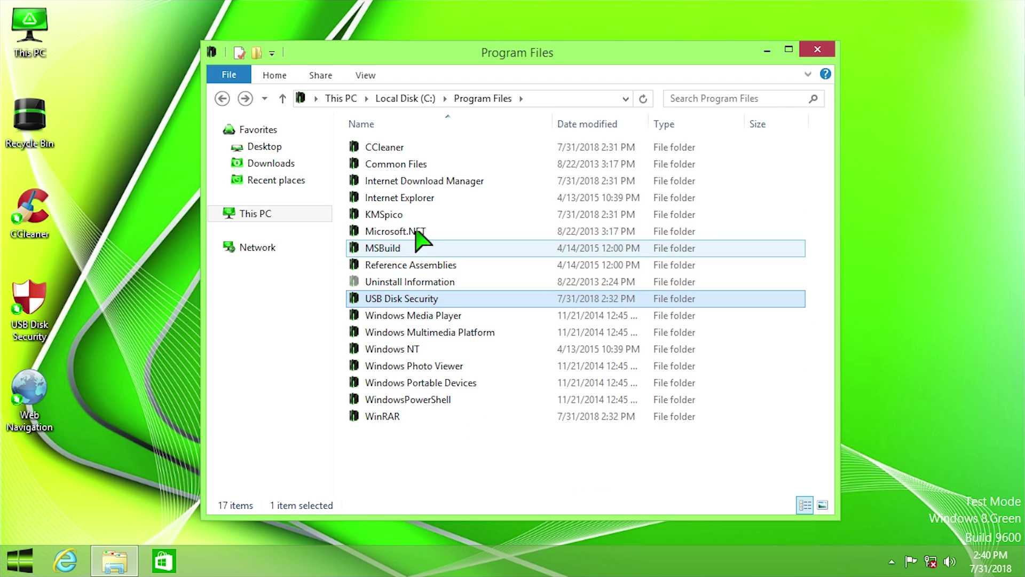
- Browse the Internet Download Manager folder, then go back to Program Files
{"action": "double_click", "coordinate": [430, 181]}
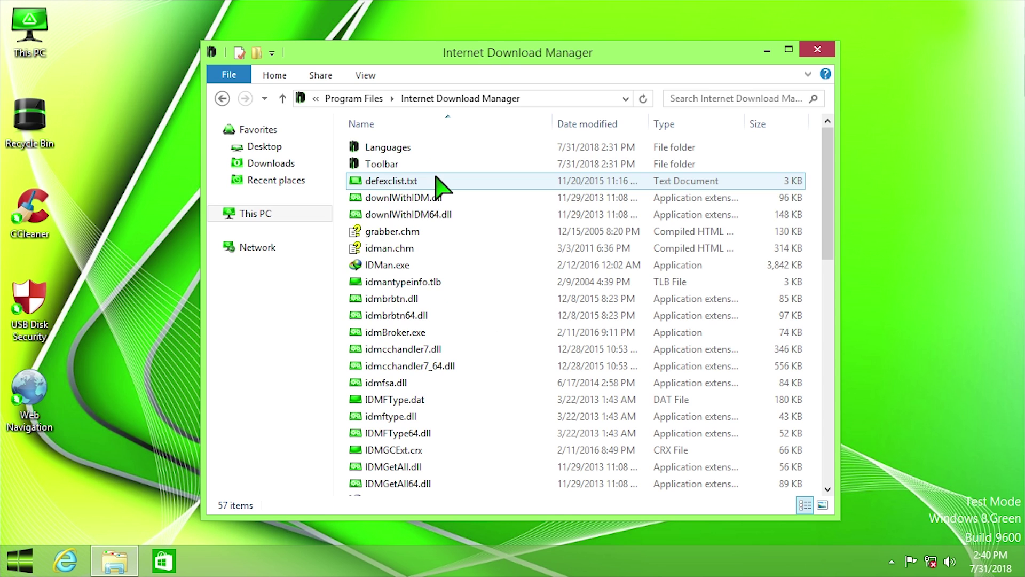
{"action": "scroll", "coordinate": [489, 323], "scroll_direction": "down", "scroll_amount": 7}
{"action": "scroll", "coordinate": [494, 326], "scroll_direction": "up", "scroll_amount": 7}
{"action": "key", "text": "BackSpace"}
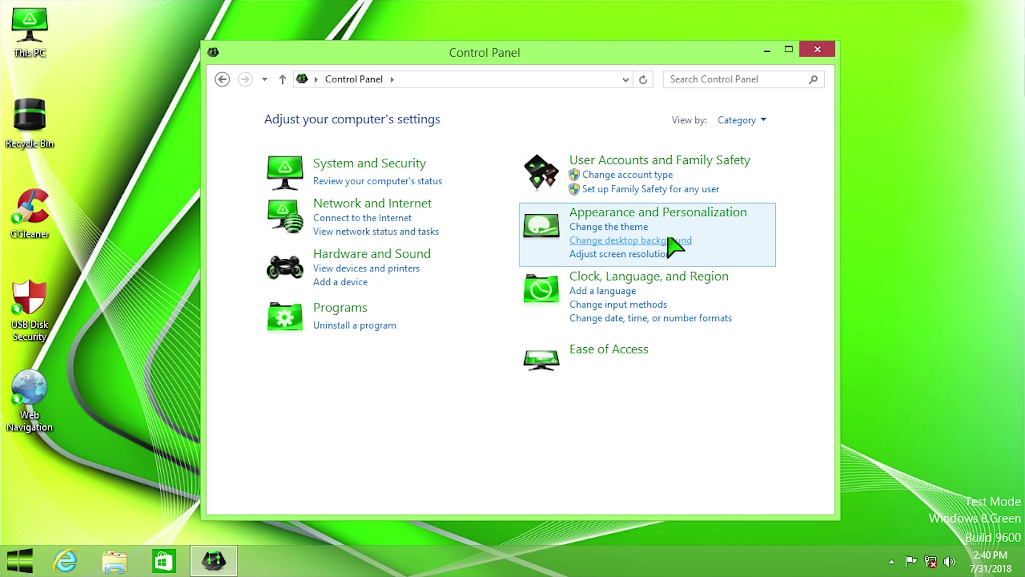
- Switch Control Panel to Large icons, glance at Display, then open Personalization
{"action": "left_click", "coordinate": [747, 120]}
{"action": "left_click", "coordinate": [772, 165]}
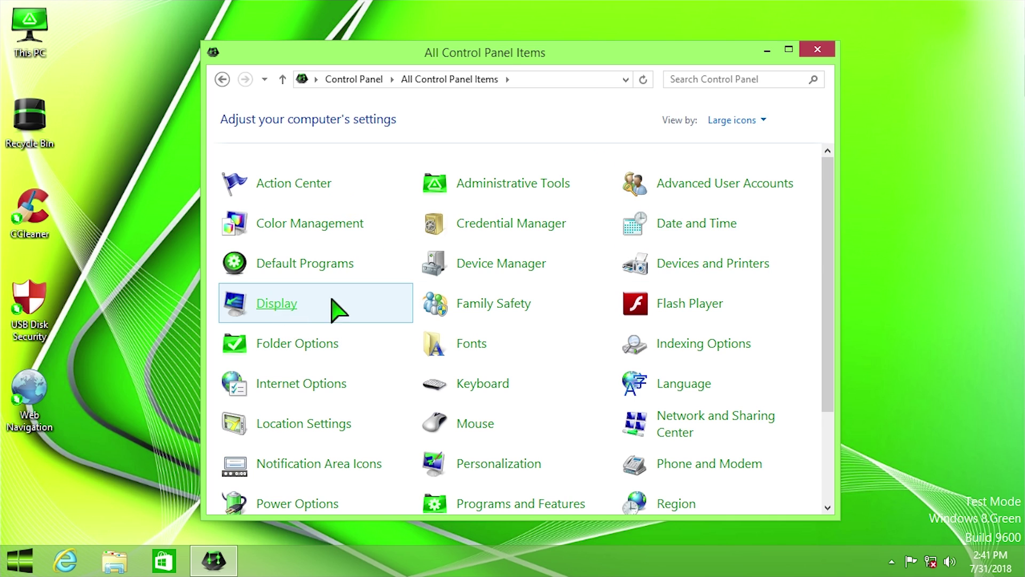
{"action": "left_click", "coordinate": [278, 304]}
{"action": "left_click", "coordinate": [222, 79]}
{"action": "scroll", "coordinate": [419, 321], "scroll_direction": "down", "scroll_amount": 3}
{"action": "left_click", "coordinate": [526, 352]}
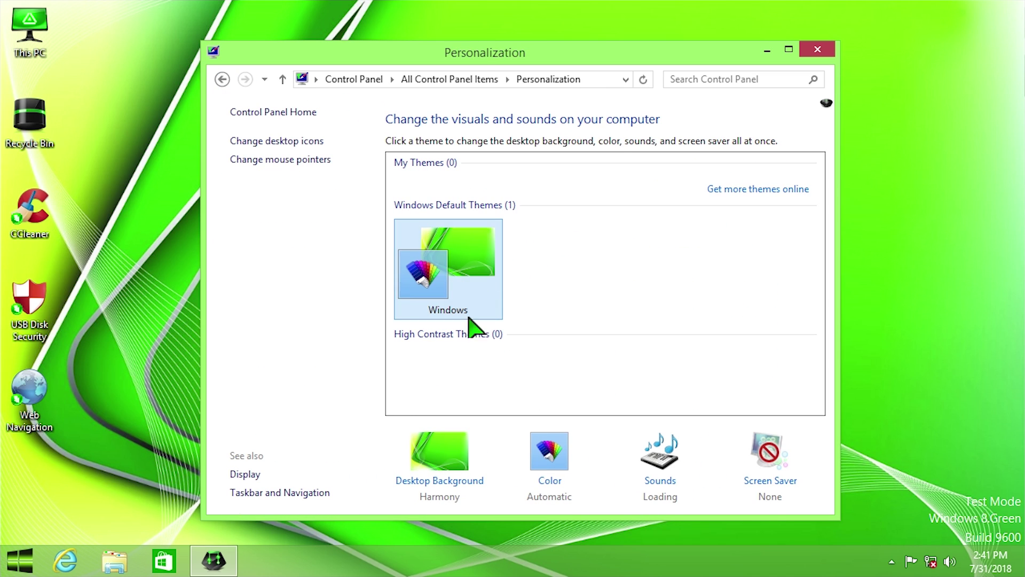
- Cycle the desktop background Picture location through Top Rated Photos, Solid Colors, Pictures Library and Windows Desktop Backgrounds
{"action": "left_click", "coordinate": [439, 480]}
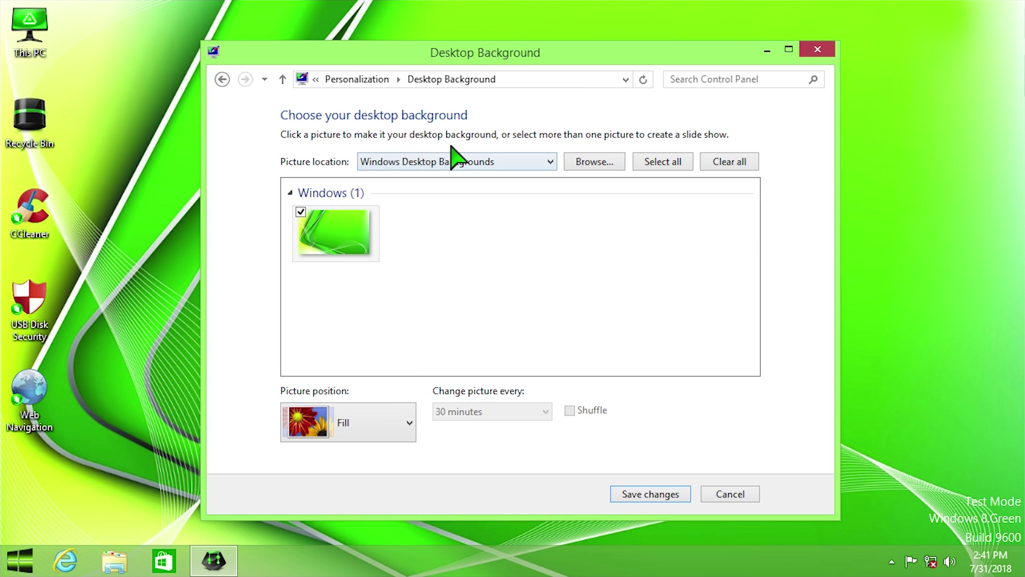
{"action": "left_click", "coordinate": [451, 161]}
{"action": "left_click", "coordinate": [390, 288]}
{"action": "left_click", "coordinate": [427, 161]}
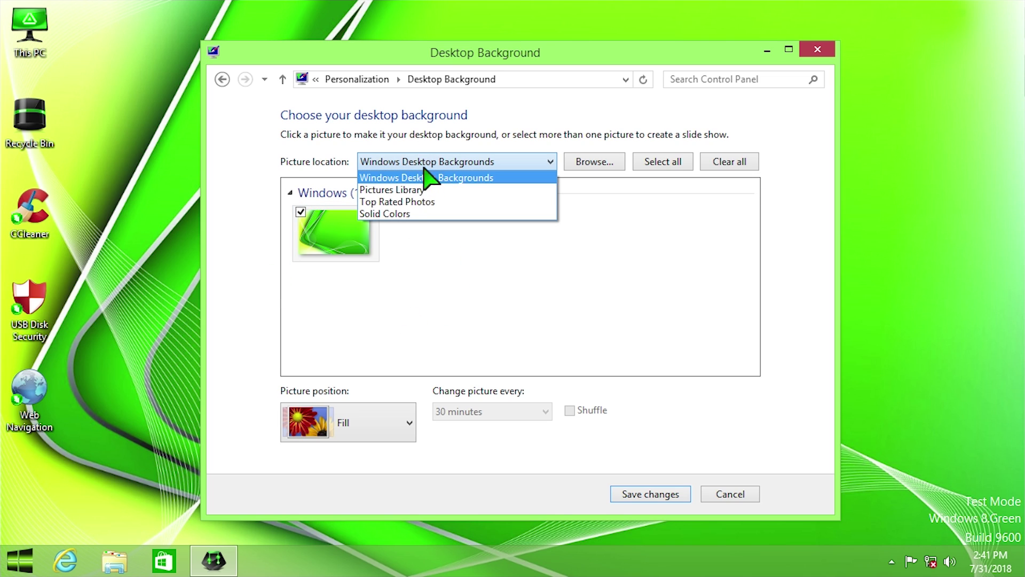
{"action": "left_click", "coordinate": [426, 202]}
{"action": "left_click", "coordinate": [419, 164]}
{"action": "left_click", "coordinate": [420, 213]}
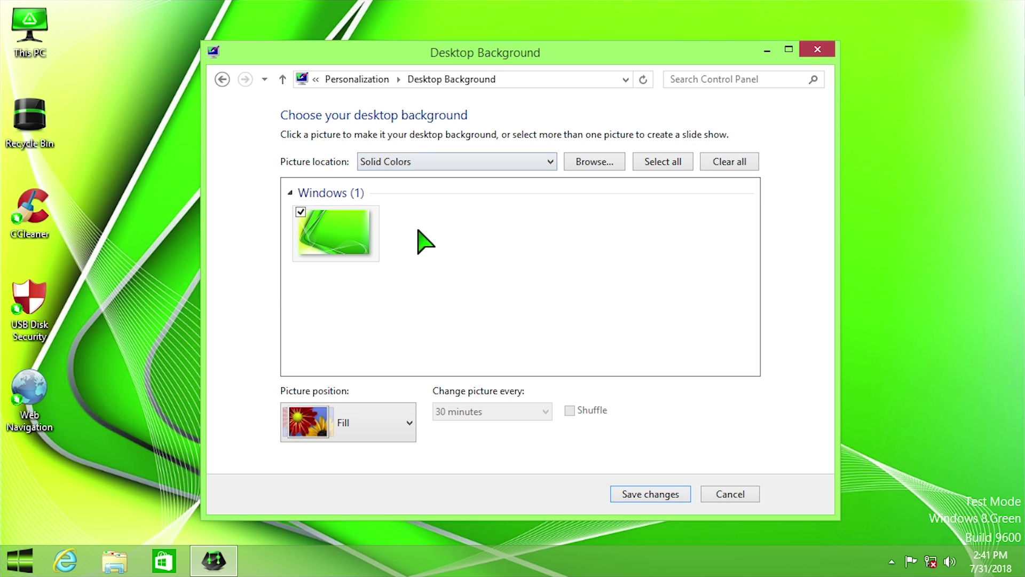
{"action": "left_click", "coordinate": [412, 163]}
{"action": "left_click", "coordinate": [408, 190]}
{"action": "left_click", "coordinate": [442, 161]}
{"action": "left_click", "coordinate": [428, 178]}
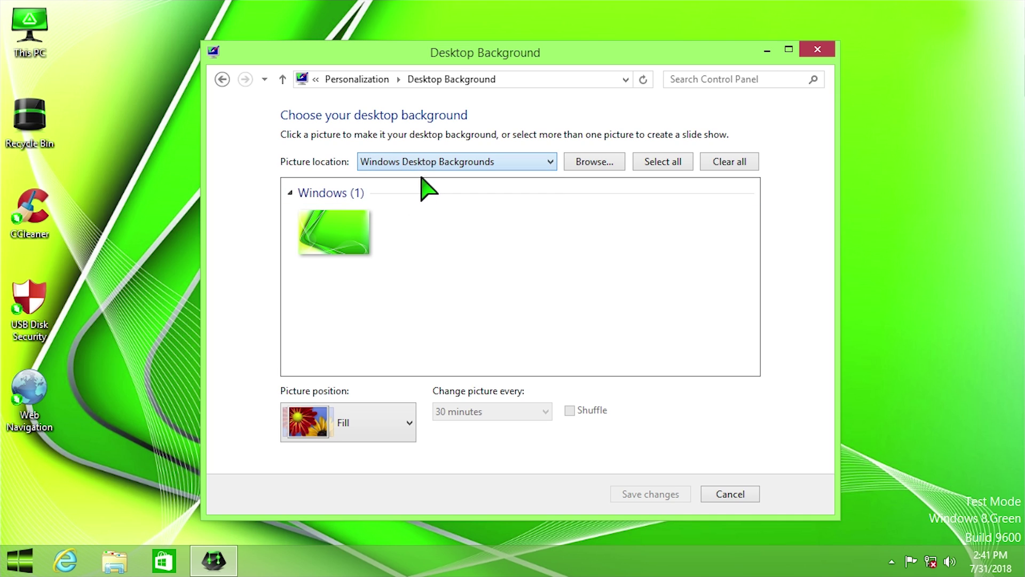
{"action": "left_click", "coordinate": [423, 163]}
{"action": "left_click", "coordinate": [417, 202]}
{"action": "left_click", "coordinate": [422, 162]}
{"action": "left_click", "coordinate": [415, 213]}
- Back out to the Control Panel category view without saving, then close Control Panel
{"action": "left_click", "coordinate": [222, 79]}
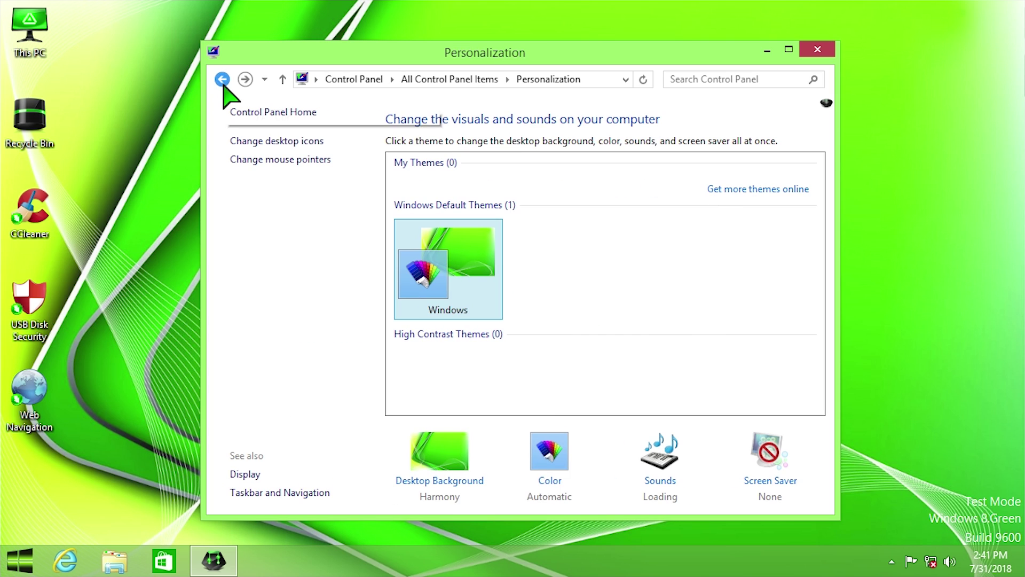
{"action": "left_click", "coordinate": [222, 79]}
{"action": "scroll", "coordinate": [606, 403], "scroll_direction": "down", "scroll_amount": 3}
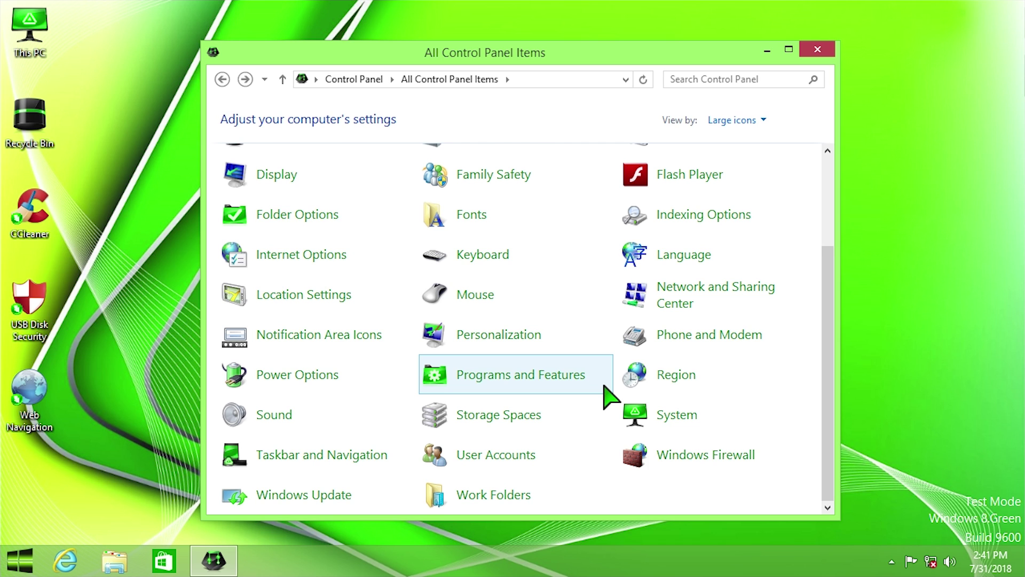
{"action": "scroll", "coordinate": [607, 395], "scroll_direction": "up", "scroll_amount": 3}
{"action": "left_click", "coordinate": [223, 79]}
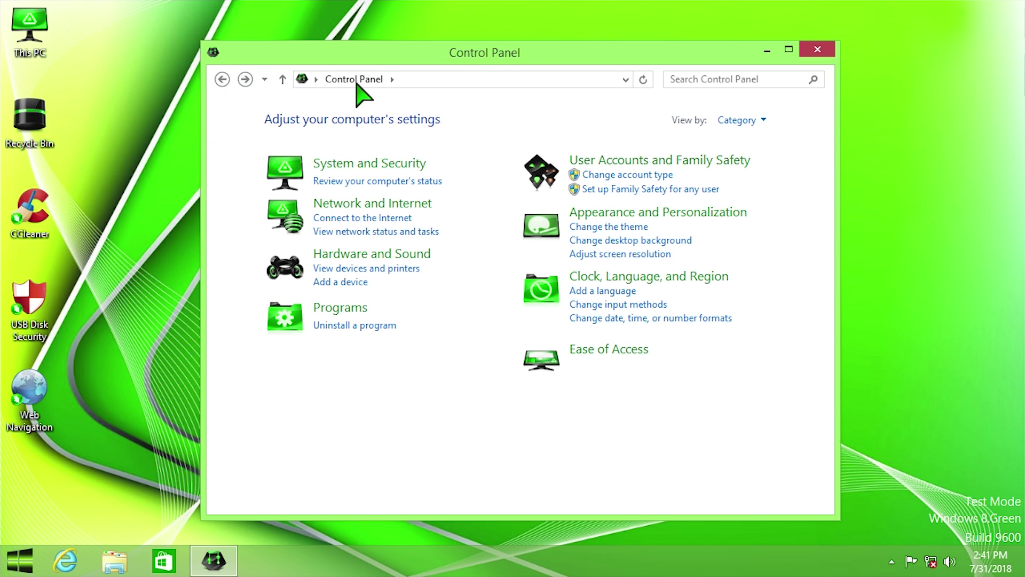
{"action": "left_click", "coordinate": [823, 51]}
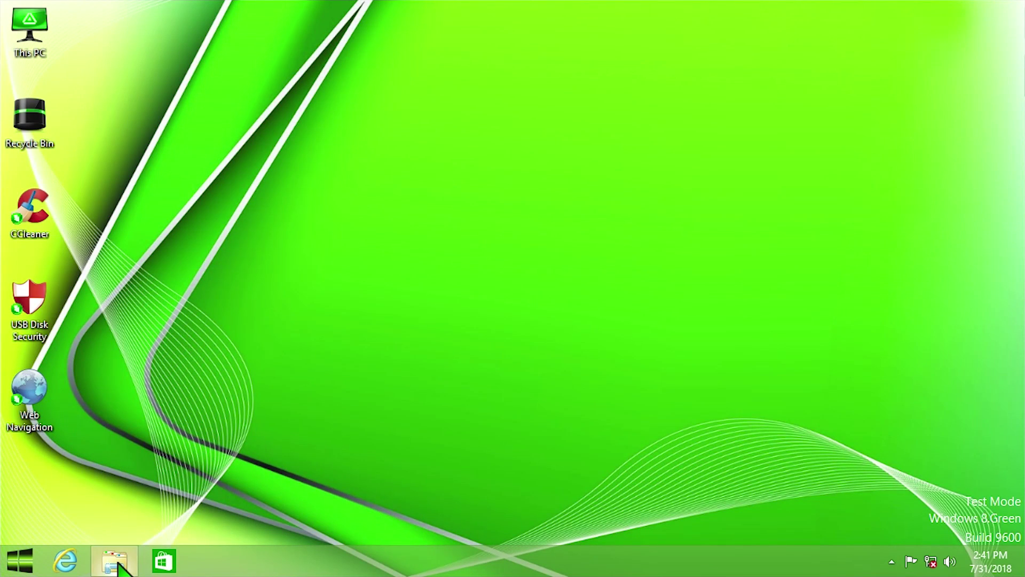
- View Local Disk (C:) properties in This PC: 3.37 GB used, 26.2 GB free of 29.6 GB
{"action": "left_click", "coordinate": [114, 561]}
{"action": "double_click", "coordinate": [368, 316], "text": "alt"}
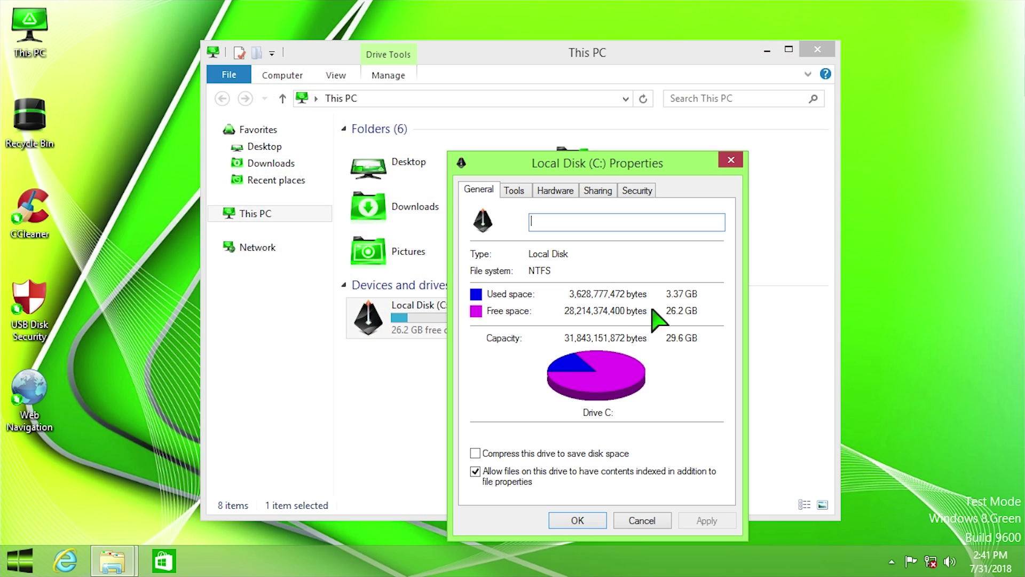
{"action": "left_click", "coordinate": [731, 160]}
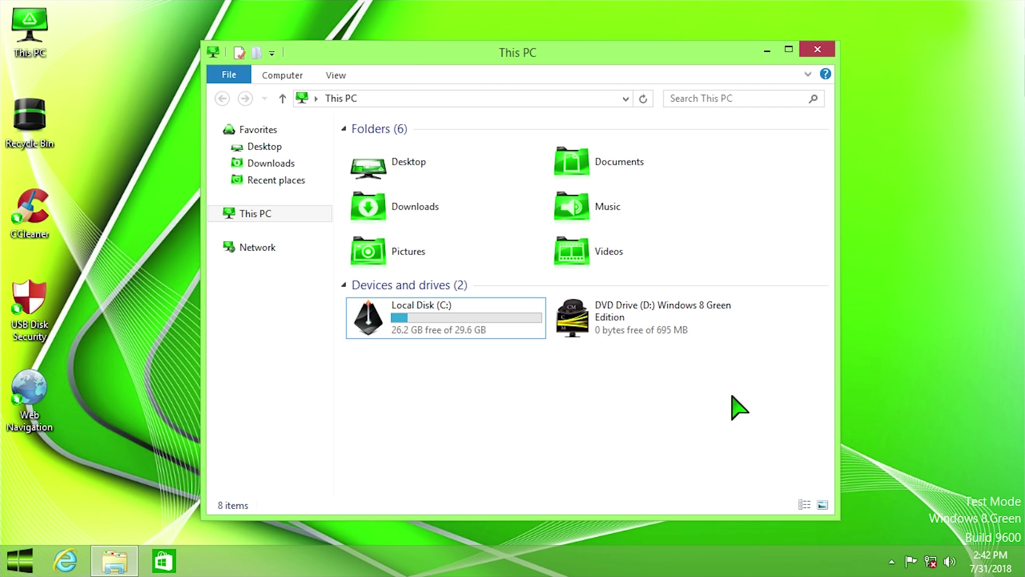
- Inspect the 695 MB DVD Drive (D:) and Music tiles, then close This PC to the desktop
{"action": "mouse_move", "coordinate": [681, 346]}
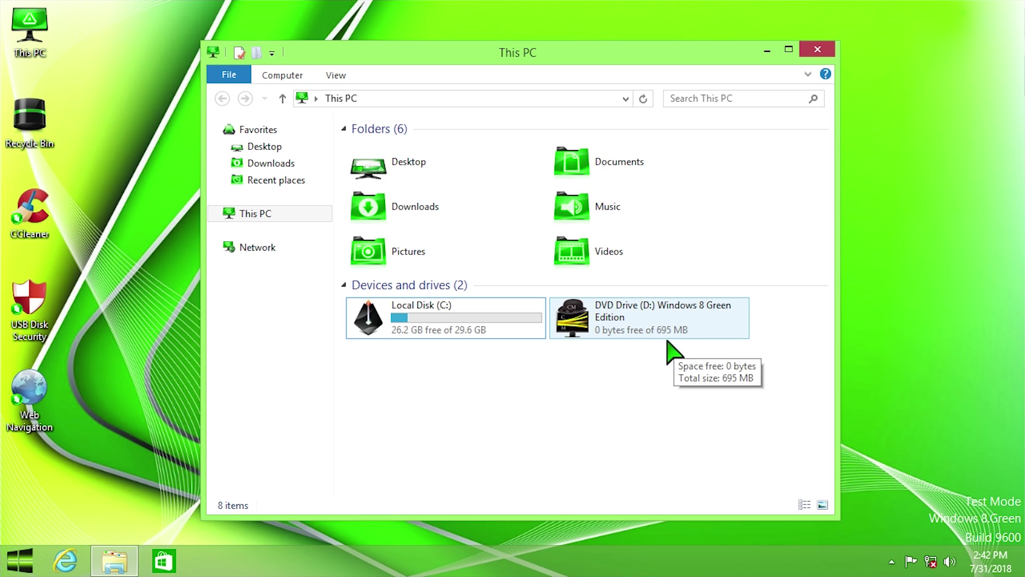
{"action": "mouse_move", "coordinate": [653, 335]}
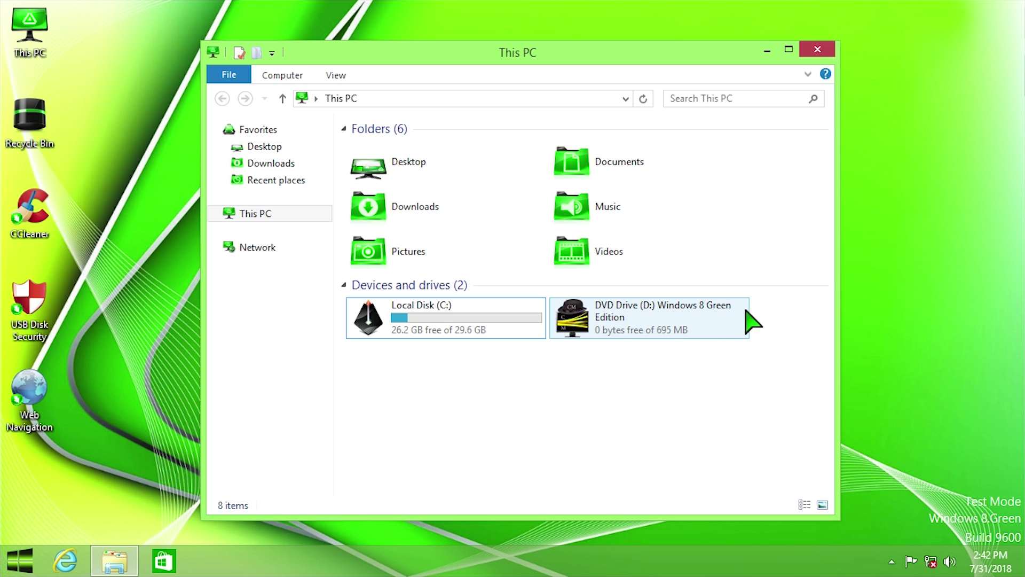
{"action": "mouse_move", "coordinate": [692, 315]}
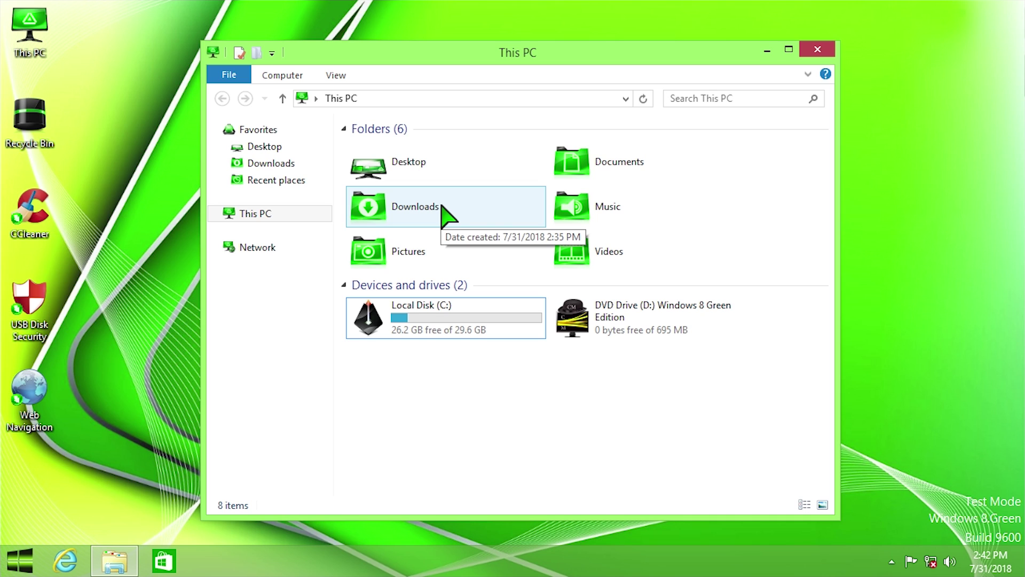
{"action": "left_click", "coordinate": [740, 221]}
{"action": "left_click", "coordinate": [779, 211]}
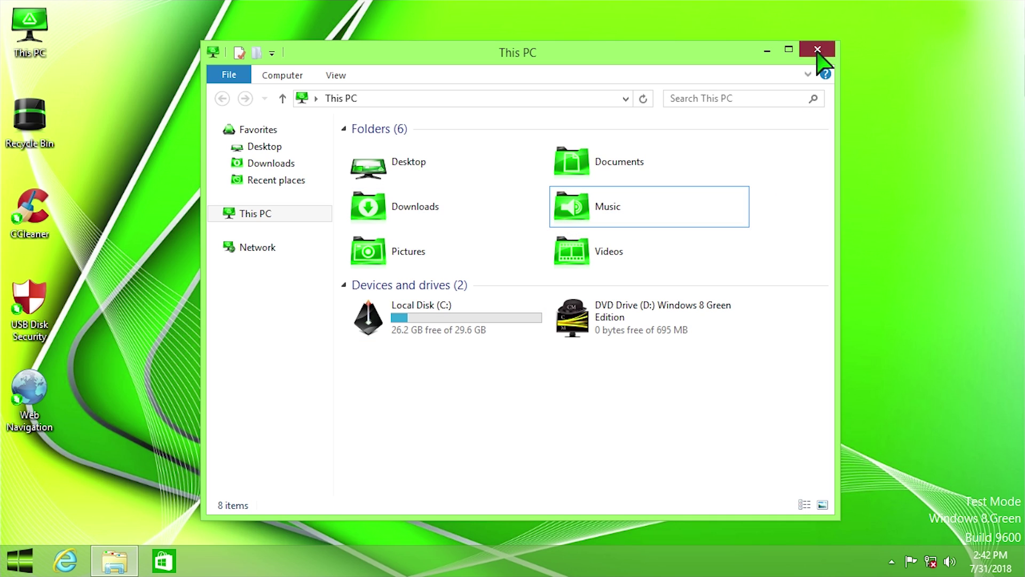
{"action": "left_click", "coordinate": [818, 49]}
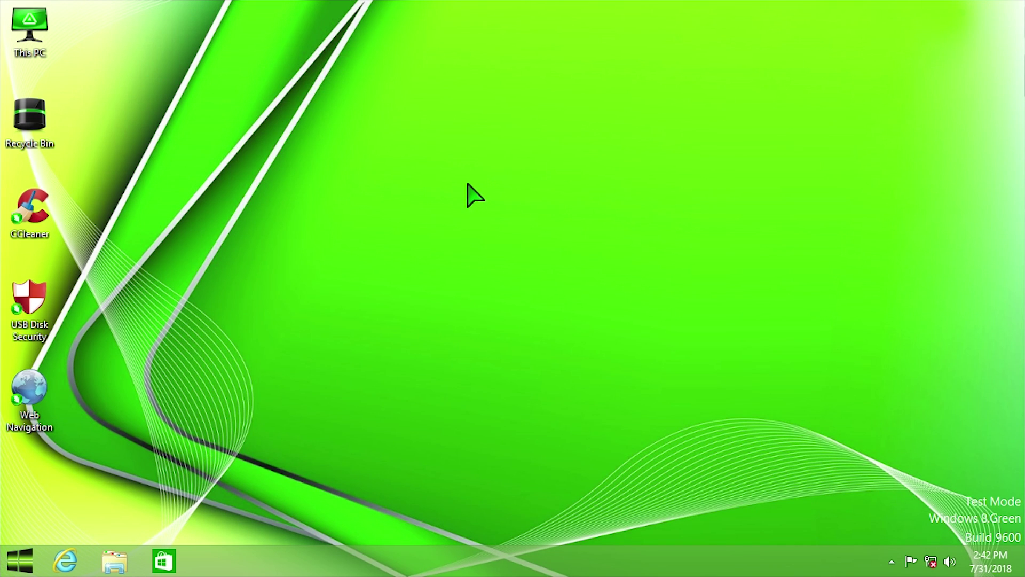